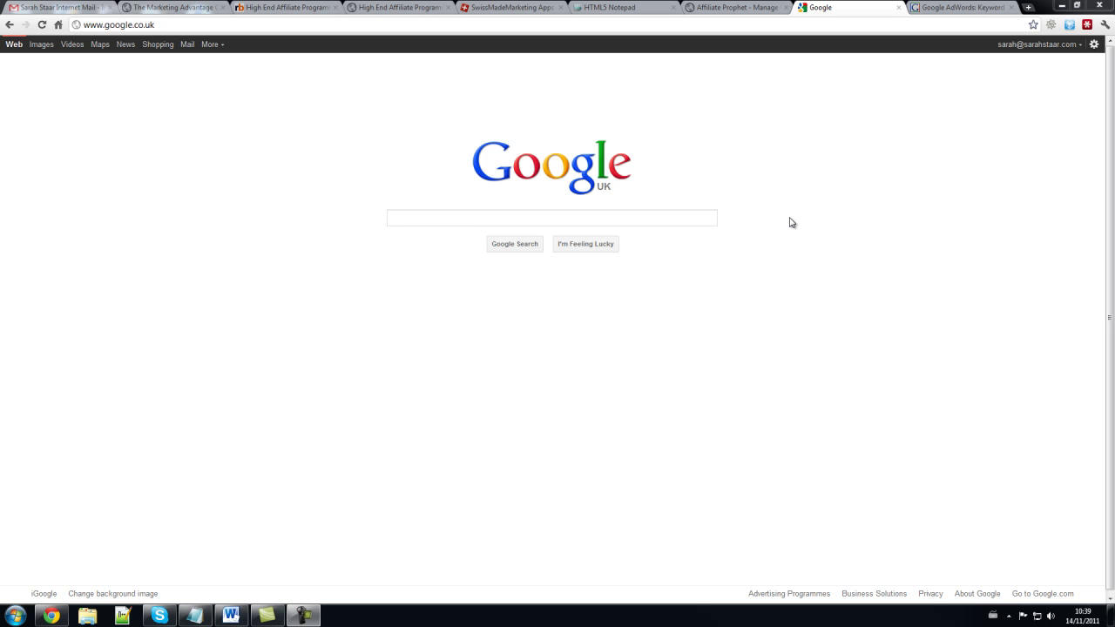
# Step: Search Google for "keyword tool" and open the "Keyword Tool - Google Adwords" result
pyautogui.click(618, 216)
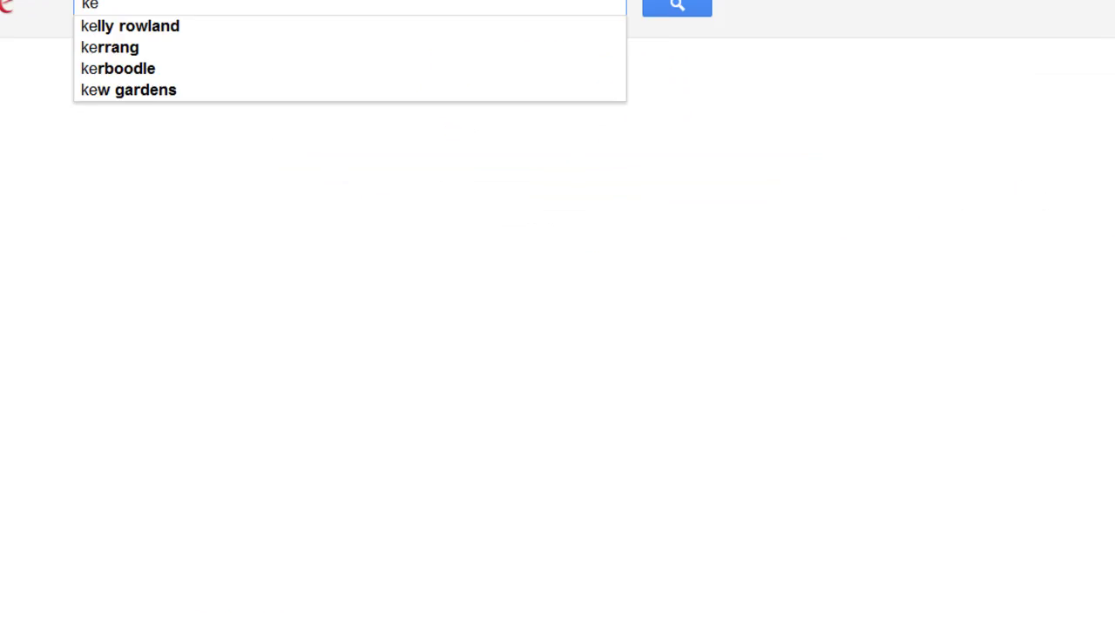
pyautogui.write('y')
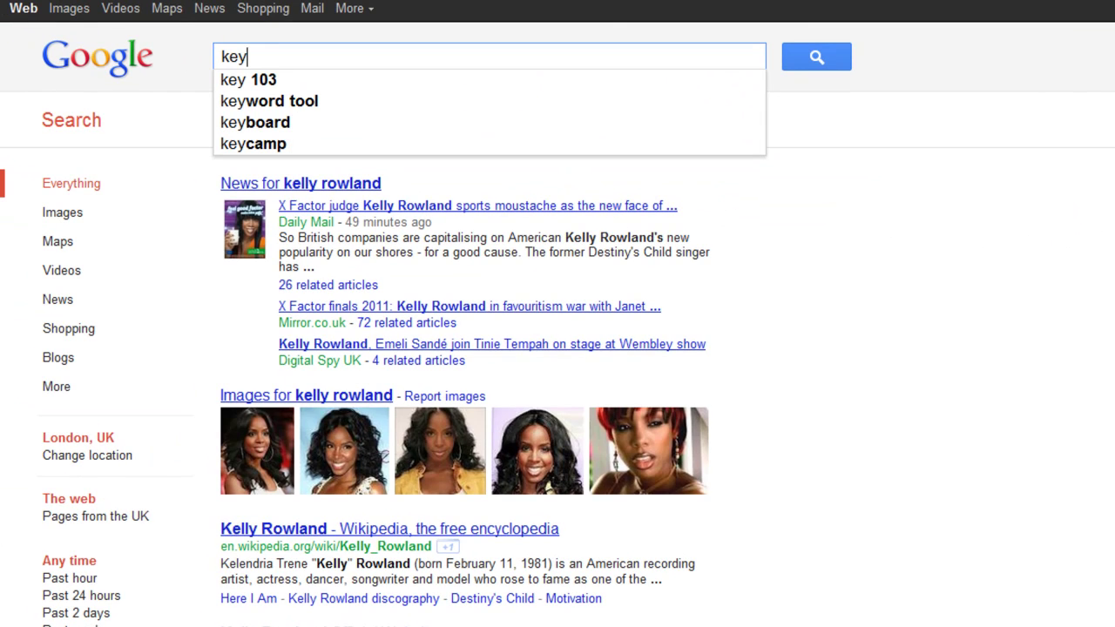
pyautogui.press('BackSpace')
pyautogui.write('yword tool')
pyautogui.press('Return')
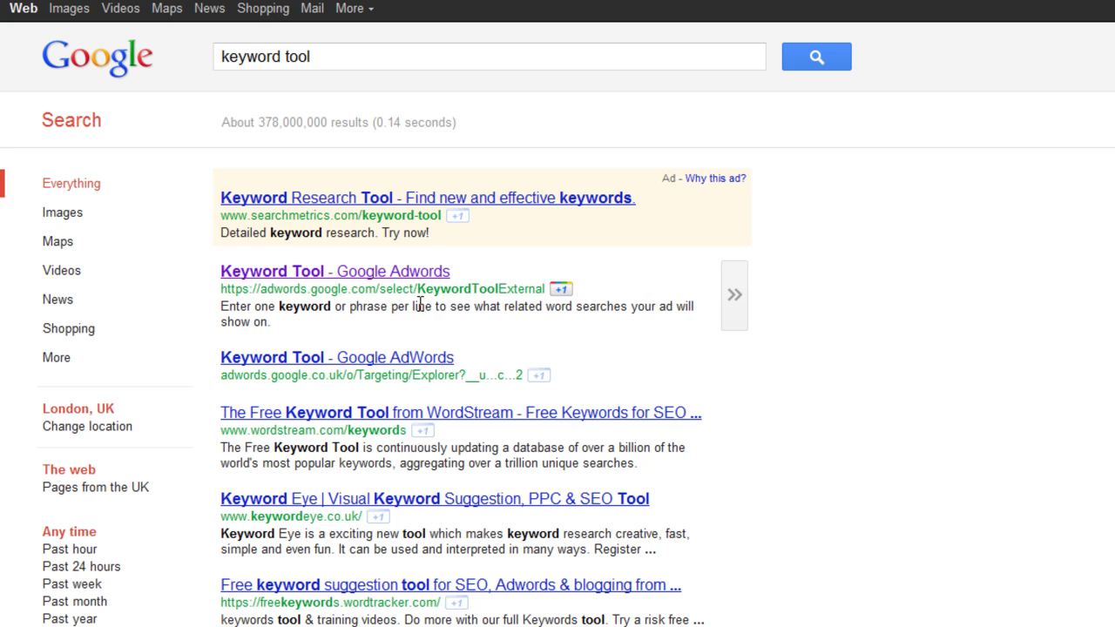
pyautogui.click(350, 277)
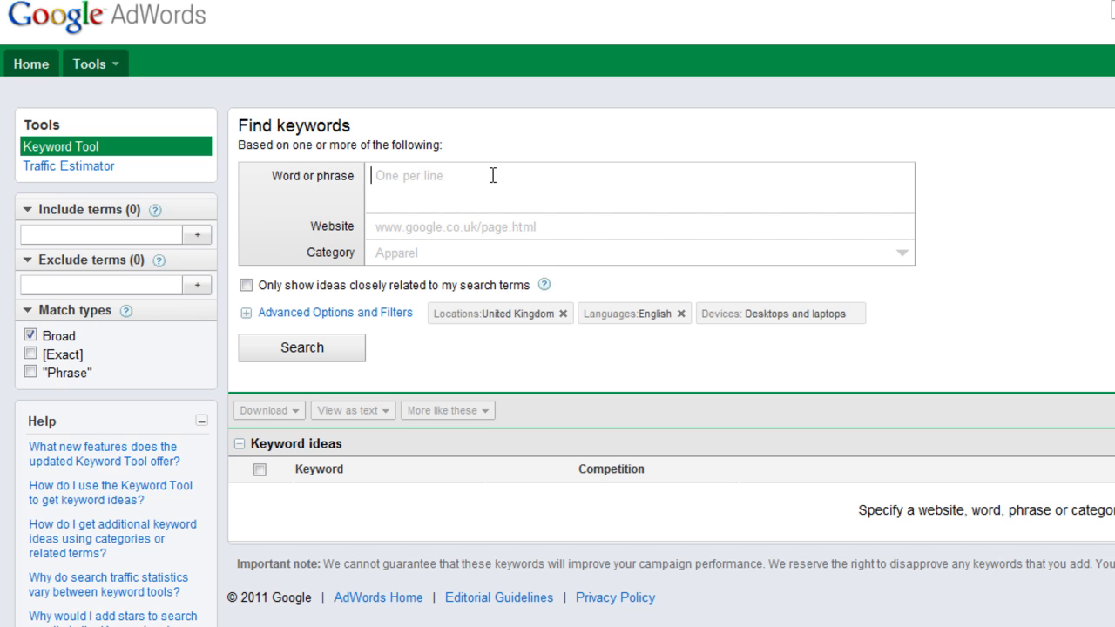
# Step: Find keyword ideas for the word "golf" with Broad match
pyautogui.write('golf')
pyautogui.click(344, 344)
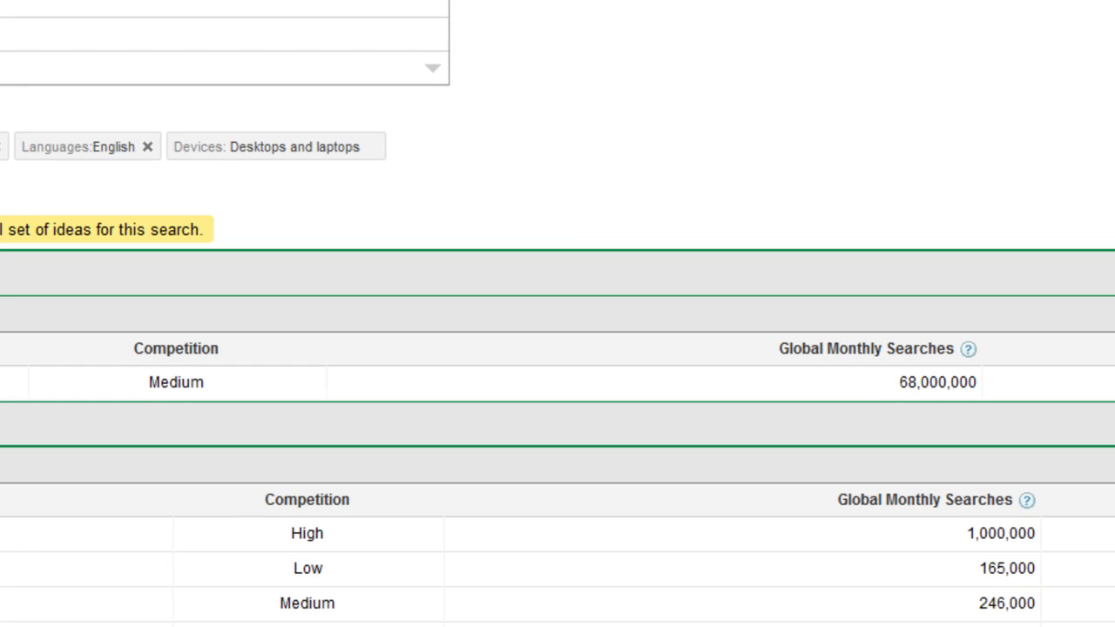
# Step: Examine the golf keyword ideas with their competition levels and their global and local monthly searches
pyautogui.scroll(-5, 1036, 188)
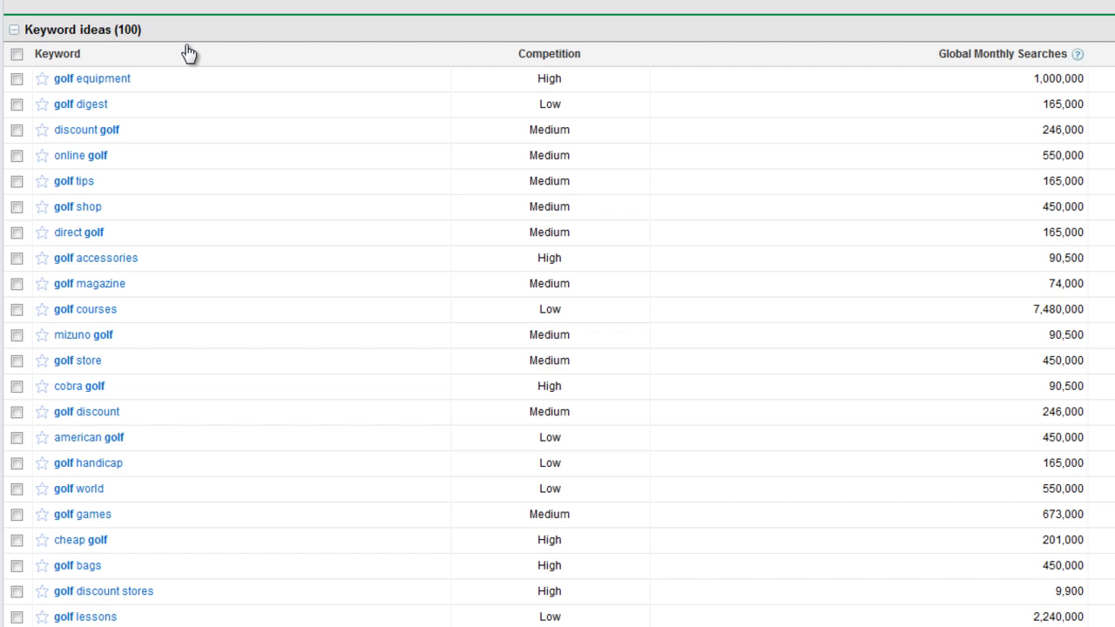
pyautogui.scroll(-2, 187, 48)
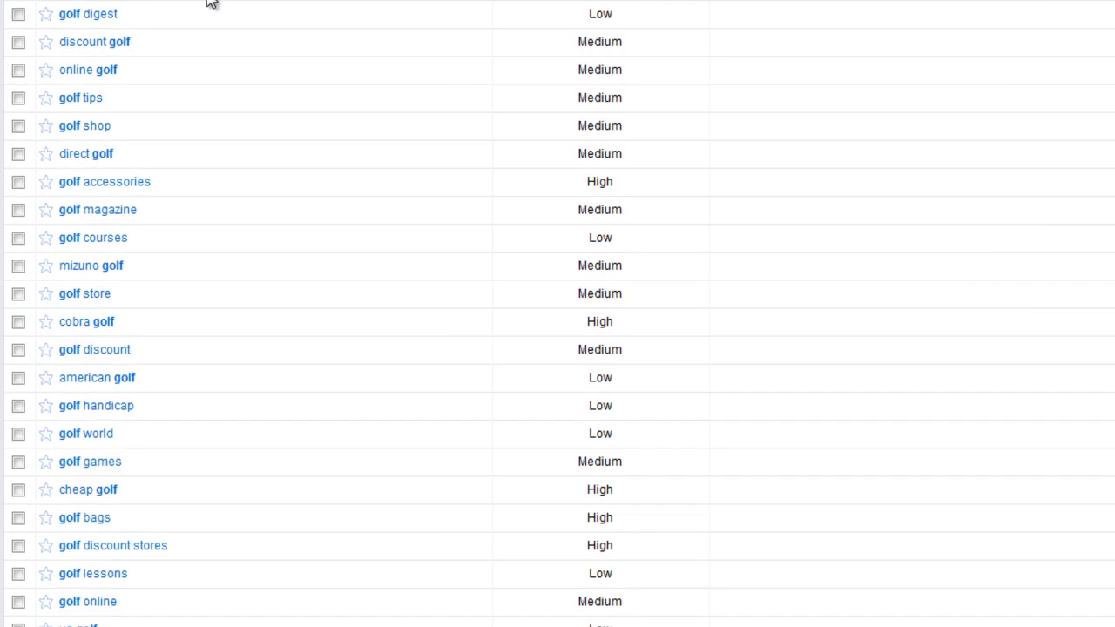
pyautogui.scroll(3, 427, 4)
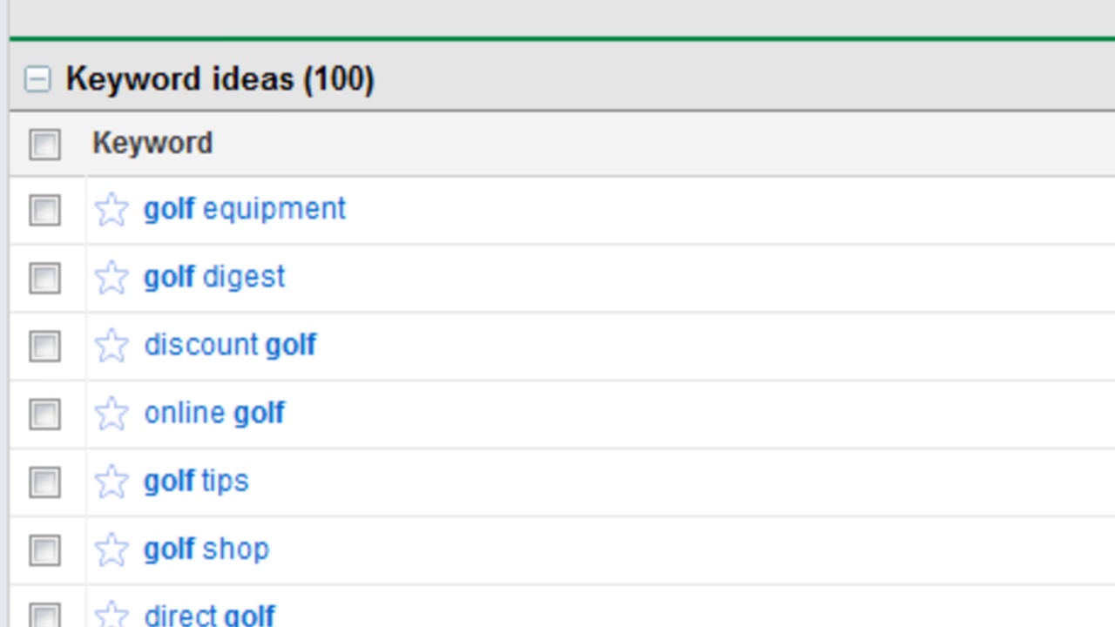
pyautogui.scroll(-3, 671, 461)
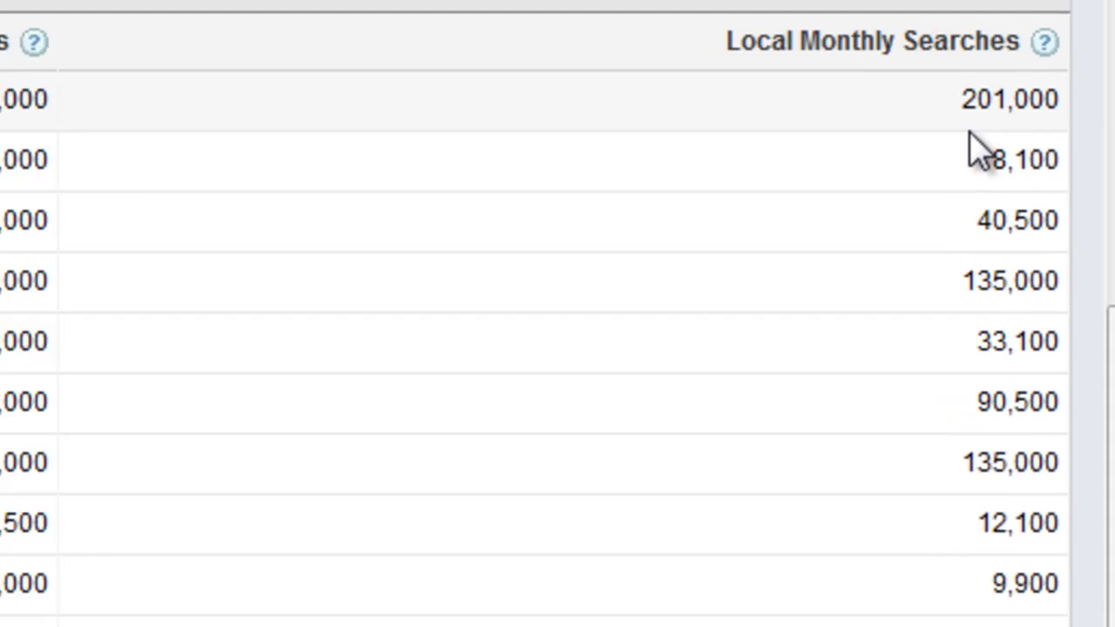
pyautogui.scroll(-3, 481, 188)
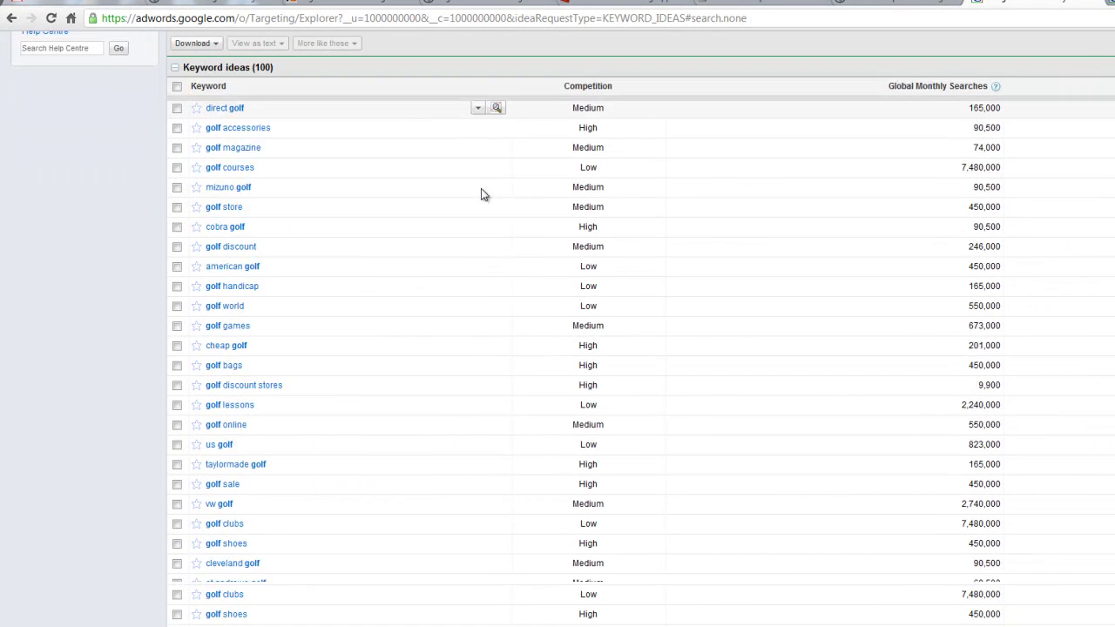
pyautogui.scroll(-2, 481, 188)
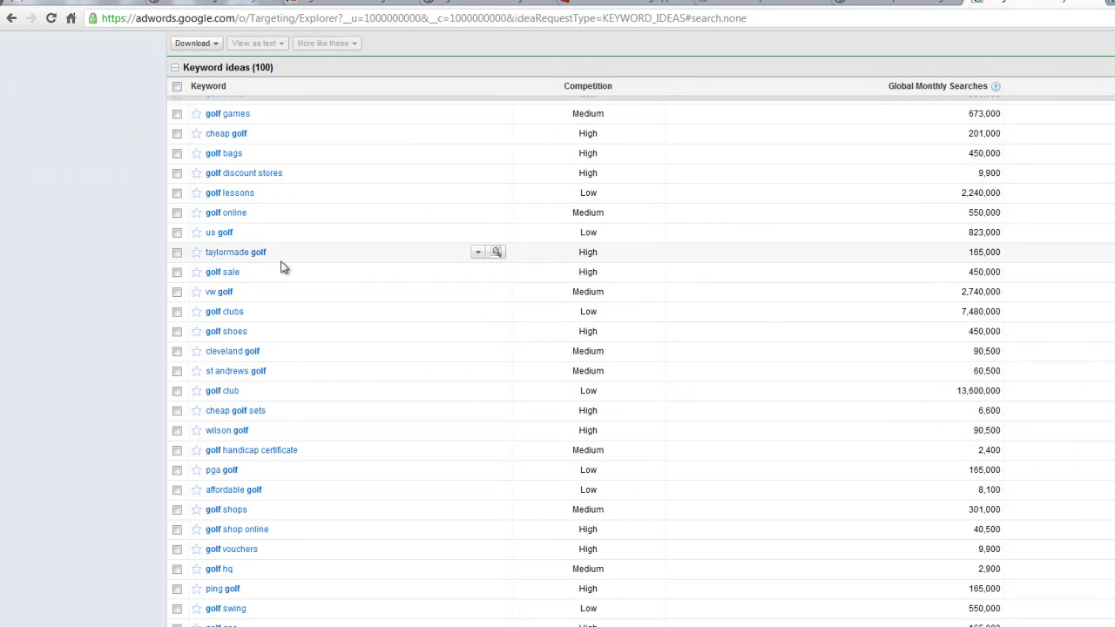
pyautogui.scroll(-2, 289, 261)
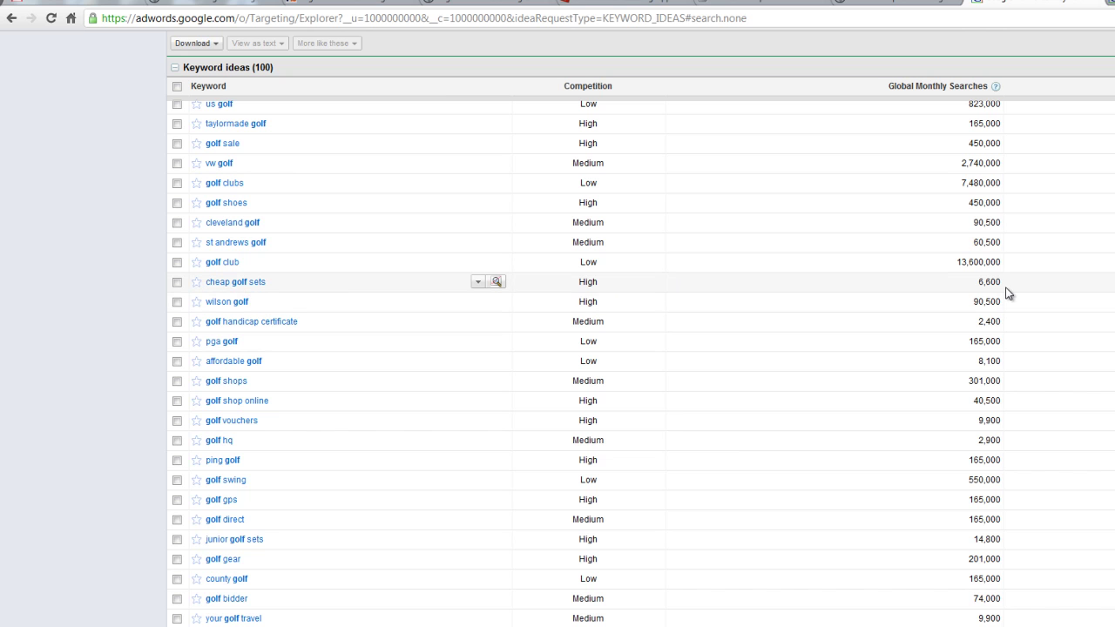
pyautogui.scroll(3, 756, 352)
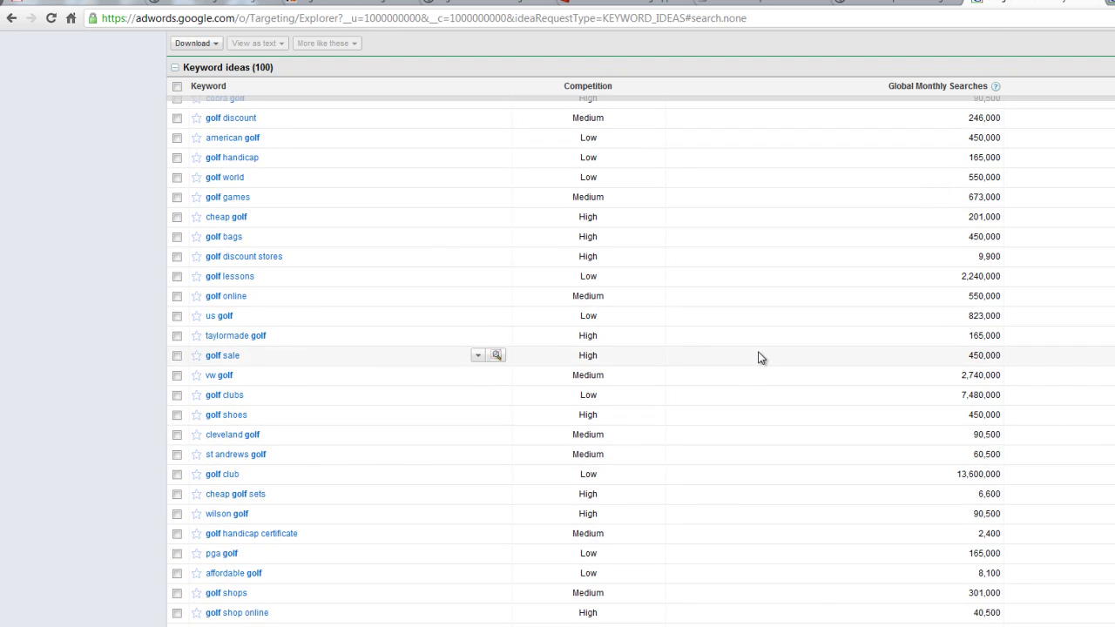
pyautogui.scroll(9, 760, 357)
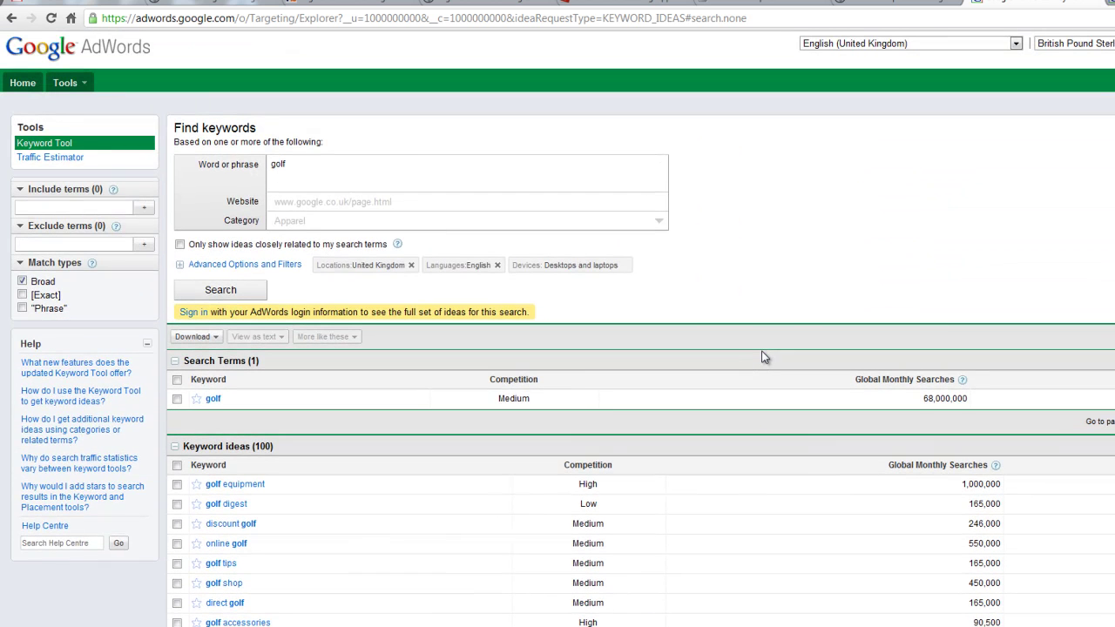
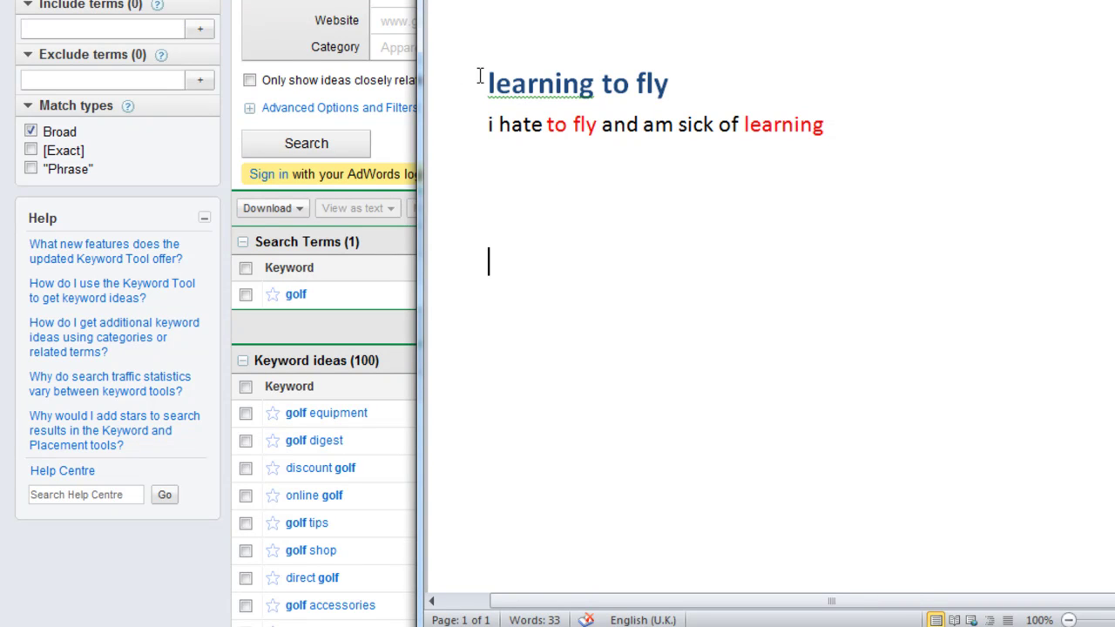
# Step: Switch to the Word document and highlight the unquoted heading "learning to fly", leaving its text unchanged
pyautogui.moveTo(485, 82); pyautogui.dragTo(680, 87)
pyautogui.click(680, 87)
pyautogui.click(684, 157)
pyautogui.moveTo(672, 87); pyautogui.dragTo(538, 93)
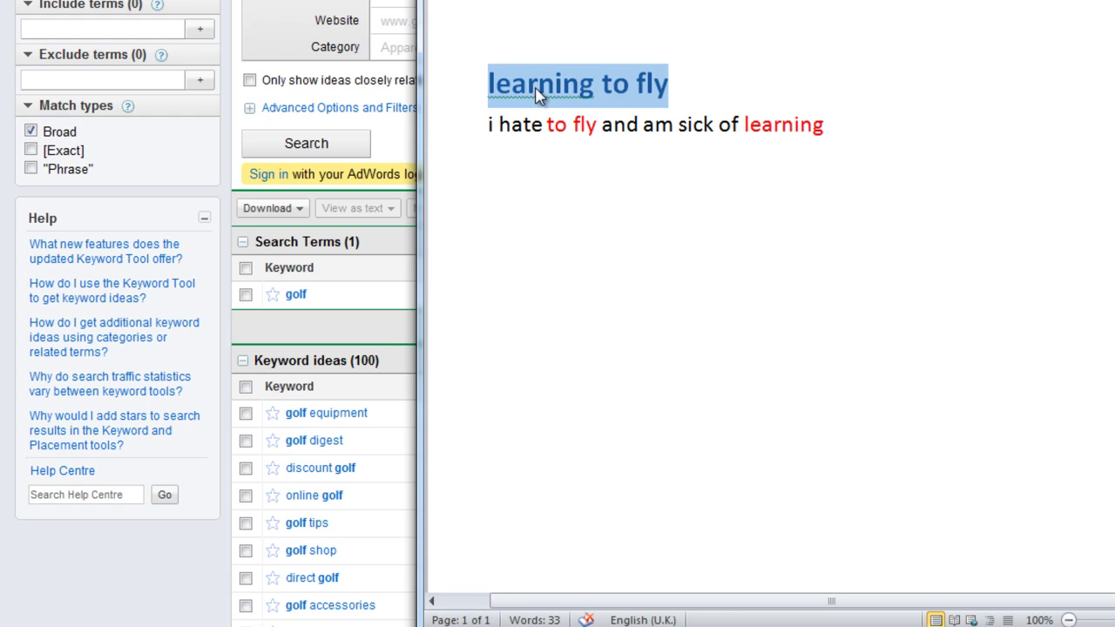
pyautogui.click(672, 87)
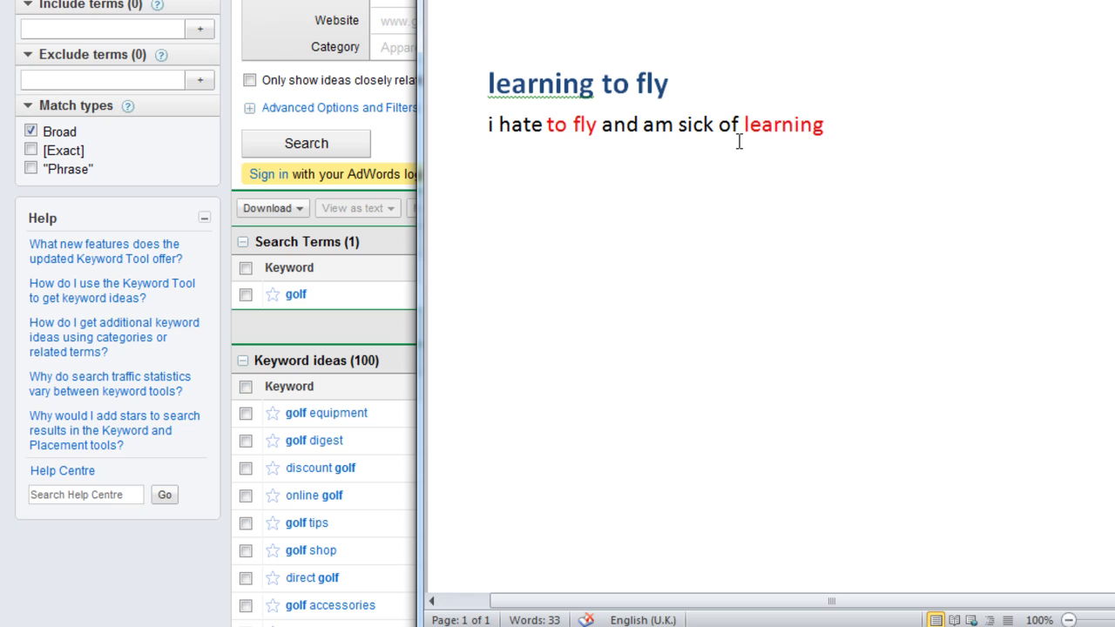
# Step: Highlight the example sentence "i hate to fly and am sick of learning" beneath the unquoted heading, without changing its formatting
pyautogui.click(831, 131)
pyautogui.moveTo(832, 128); pyautogui.dragTo(515, 162)
pyautogui.click(515, 162)
pyautogui.moveTo(835, 127); pyautogui.dragTo(493, 131)
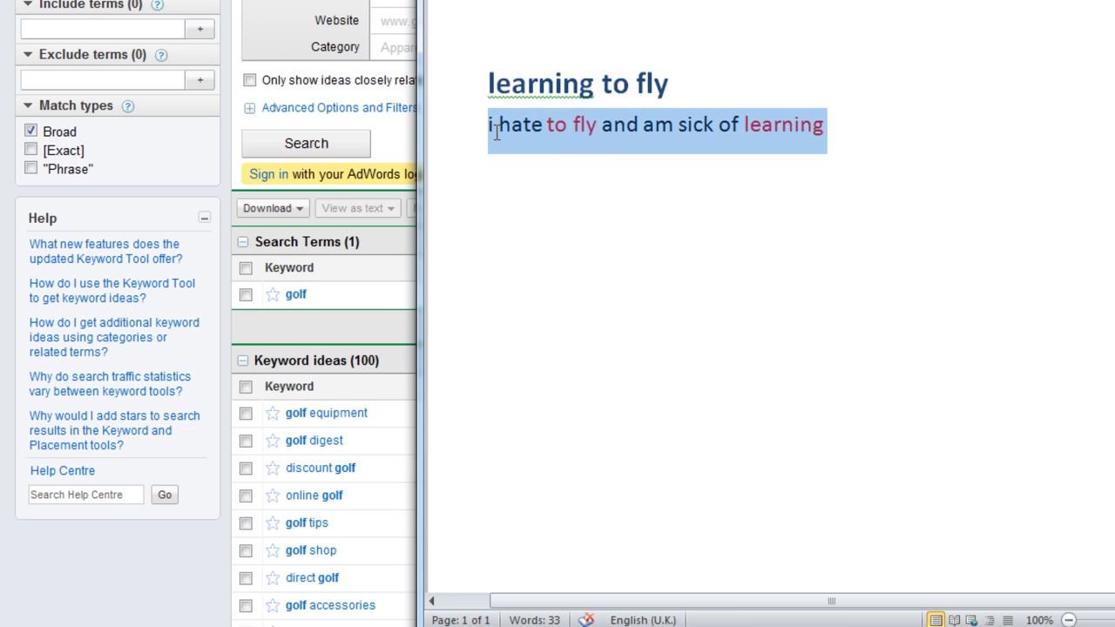
pyautogui.click(645, 194)
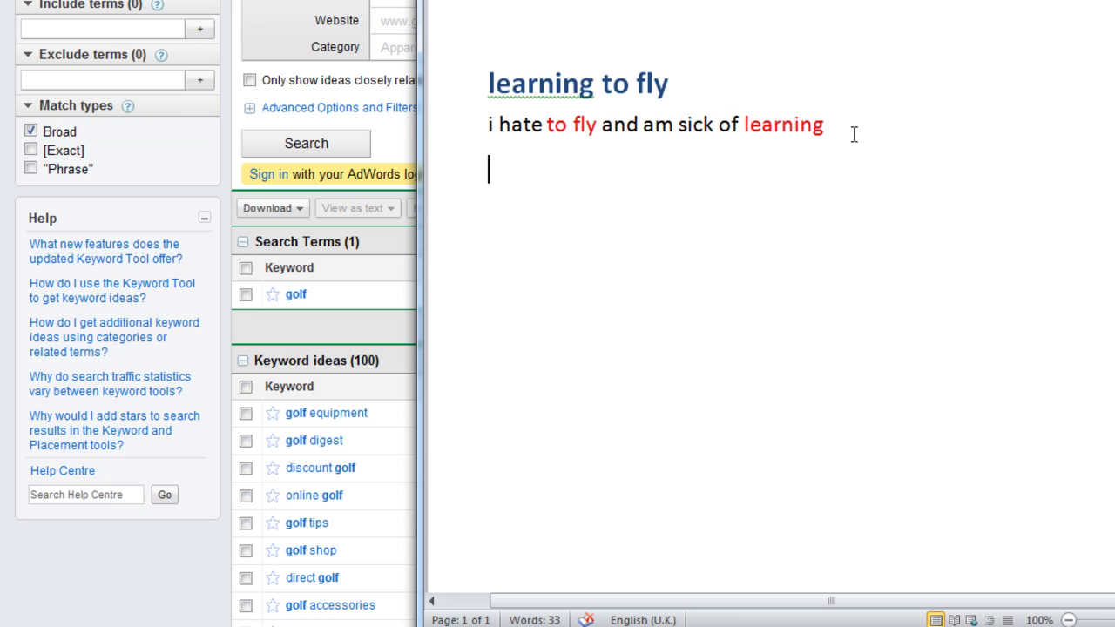
pyautogui.moveTo(841, 132); pyautogui.dragTo(486, 127)
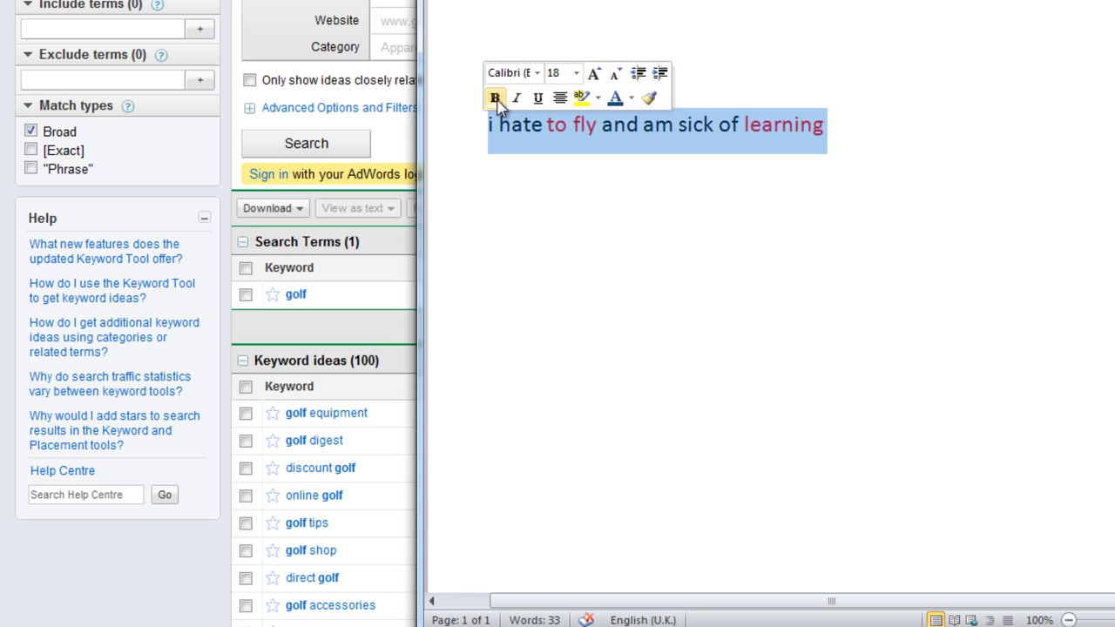
pyautogui.click(917, 315)
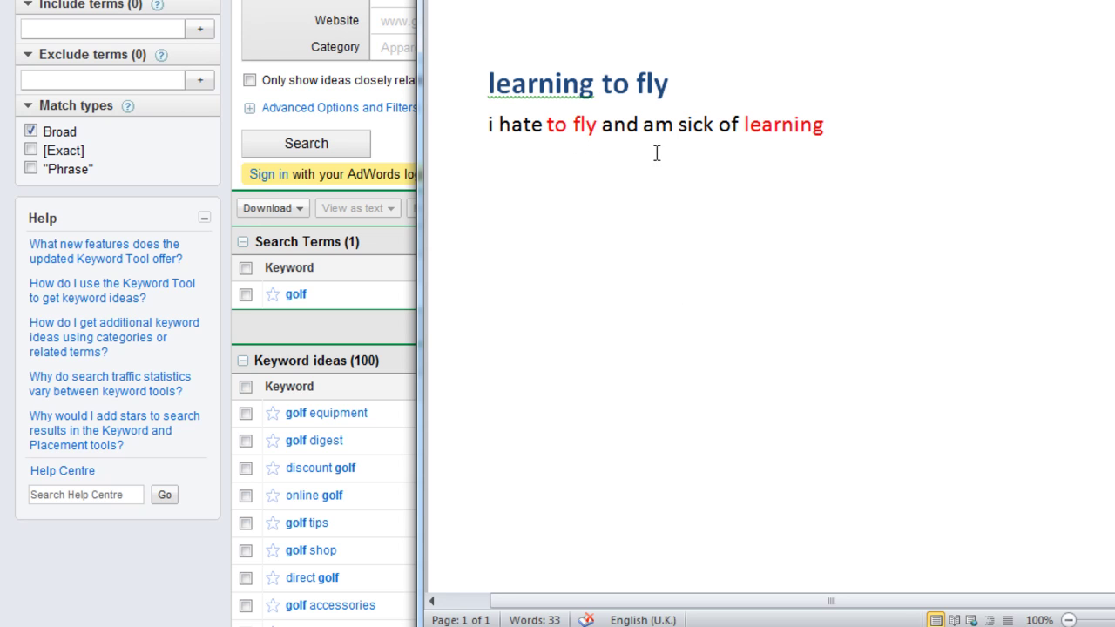
# Step: Add blank lines after "learning to fly dvd" and select the words learning to fly inside the quoted heading
pyautogui.scroll(-3, 625, 305)
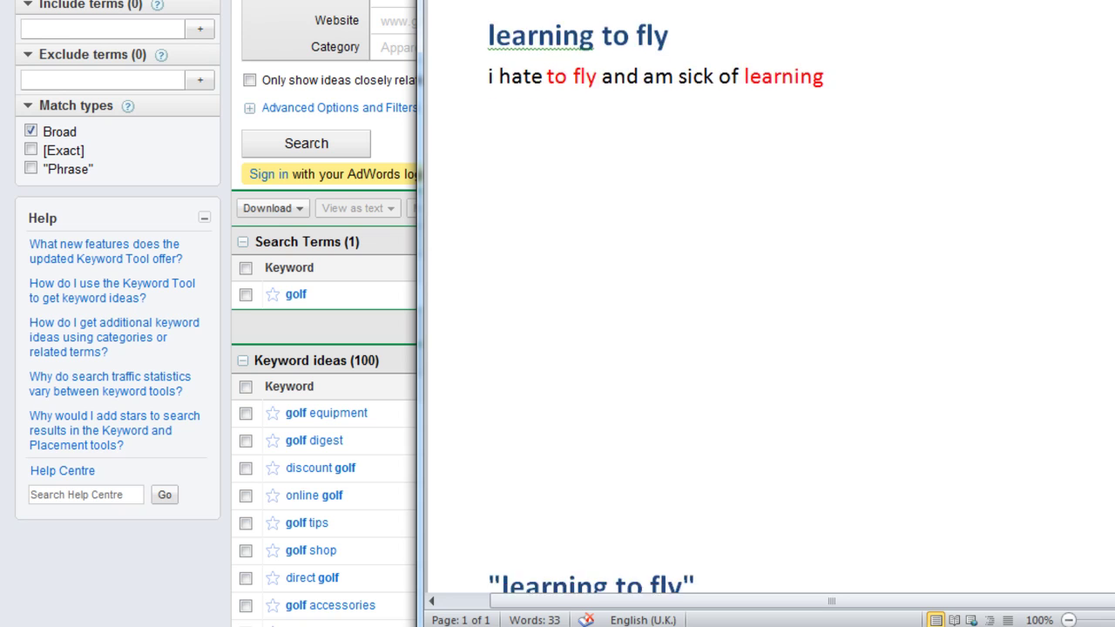
pyautogui.scroll(-1, 625, 392)
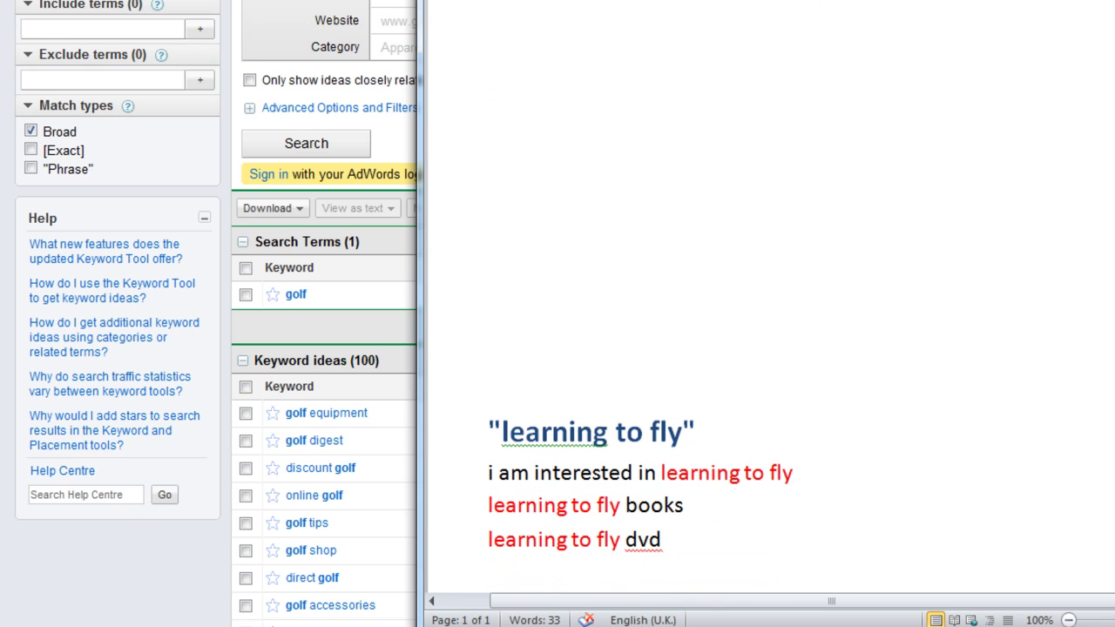
pyautogui.click(914, 554)
pyautogui.press('Return')
pyautogui.press('Return')
pyautogui.press('Return')
pyautogui.press('Return')
pyautogui.press('Return')
pyautogui.press('Return')
pyautogui.press('Return')
pyautogui.press('Return')
pyautogui.scroll(3, 871, 453)
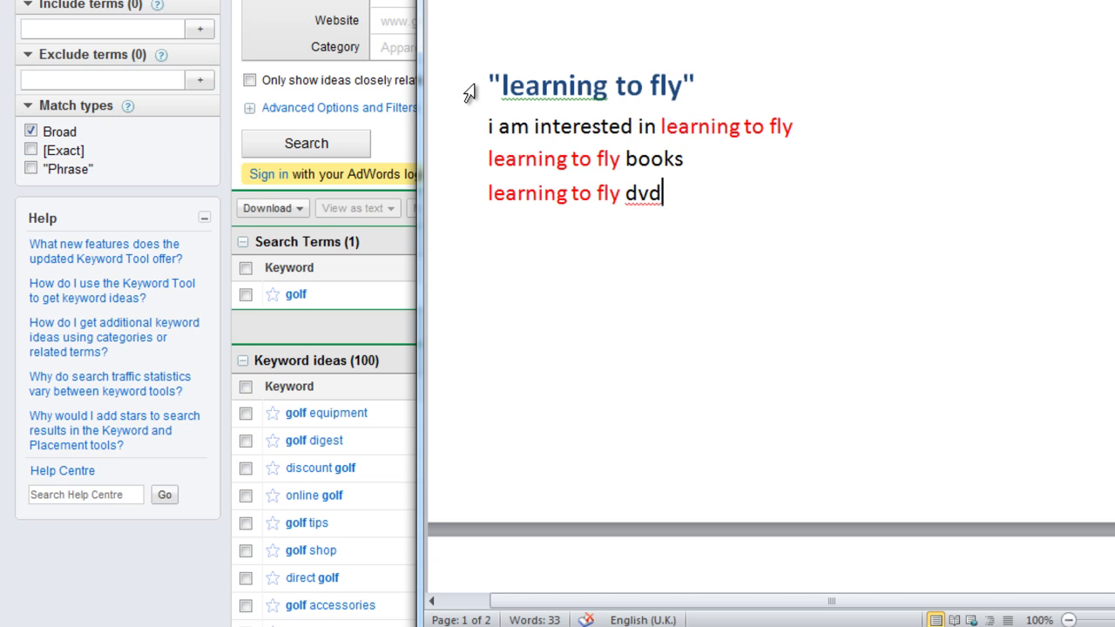
pyautogui.moveTo(500, 84); pyautogui.dragTo(685, 94)
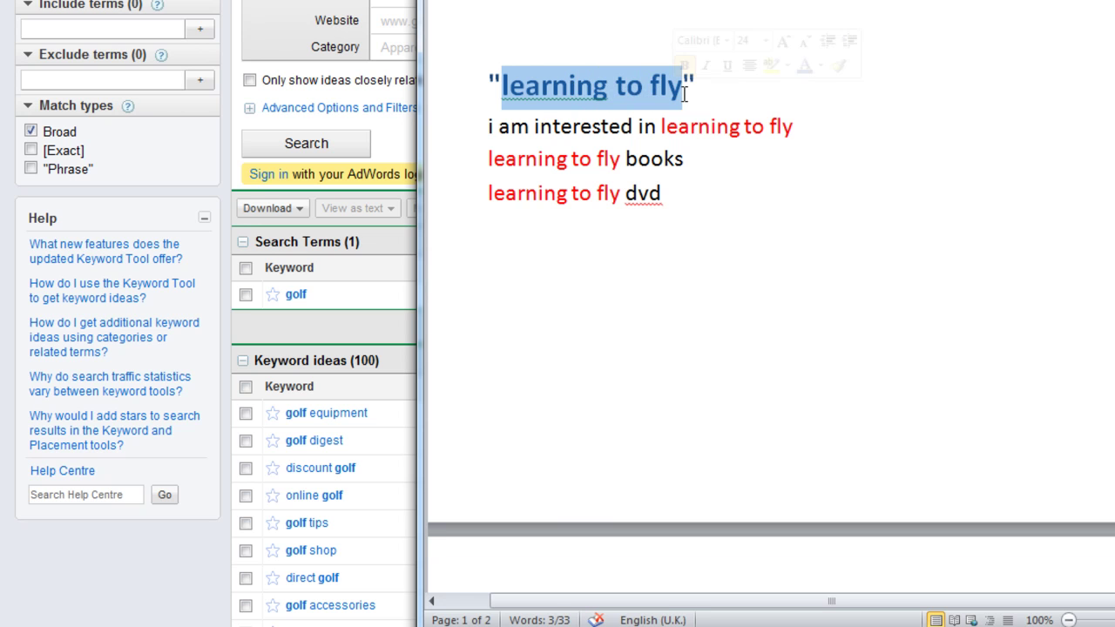
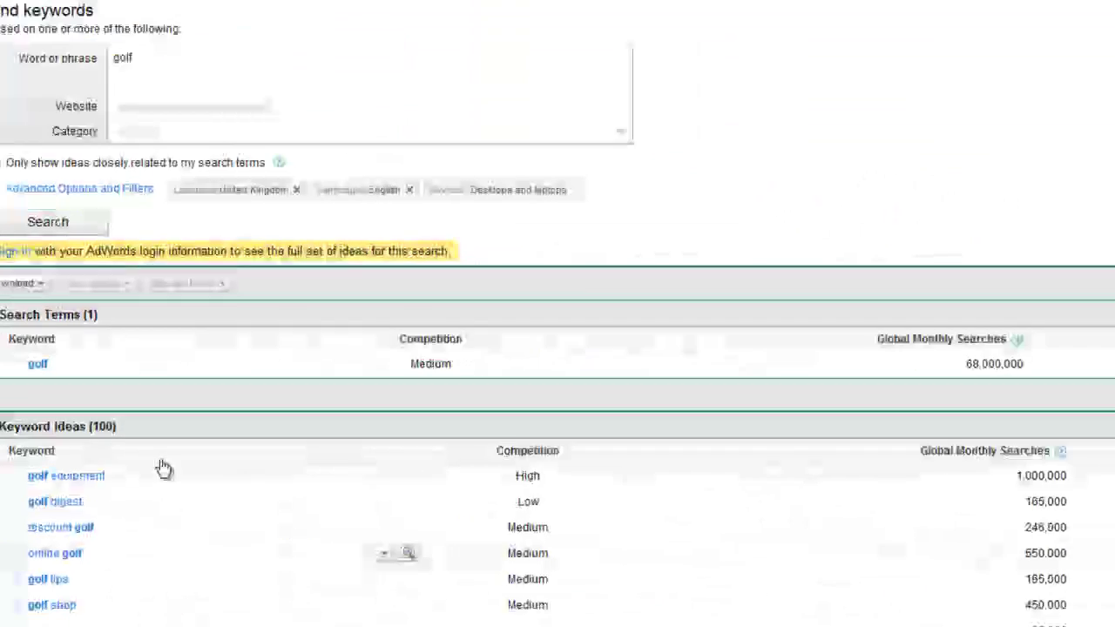
# Step: Switch back to the AdWords Keyword Tool and find keyword ideas for "golf magazine"
pyautogui.doubleClick(200, 75)
pyautogui.write('golf magazine')
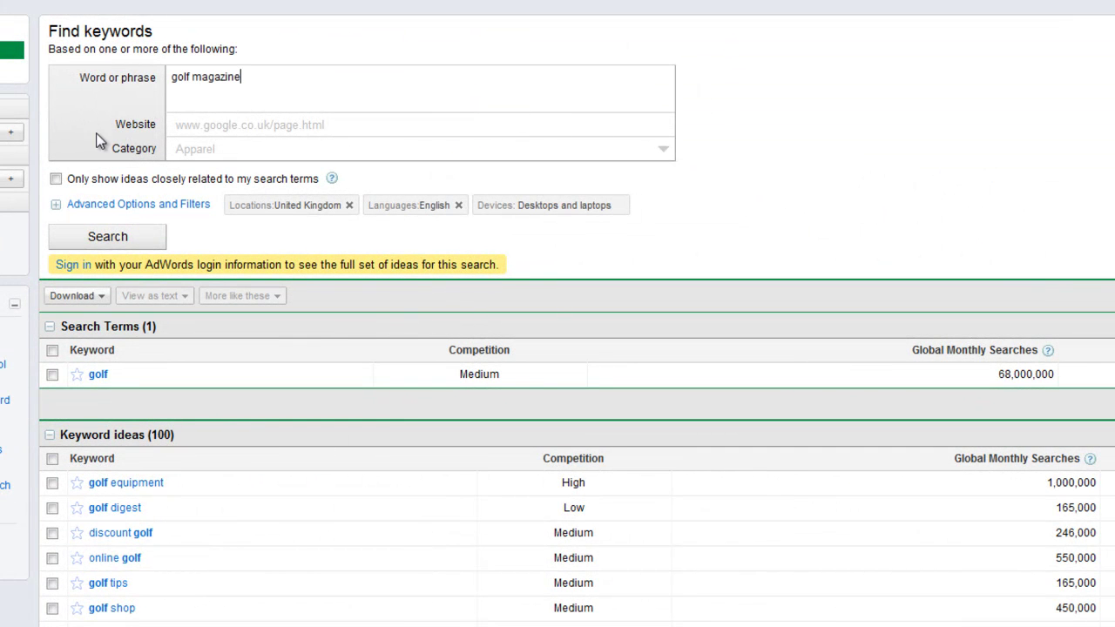
pyautogui.click(88, 229)
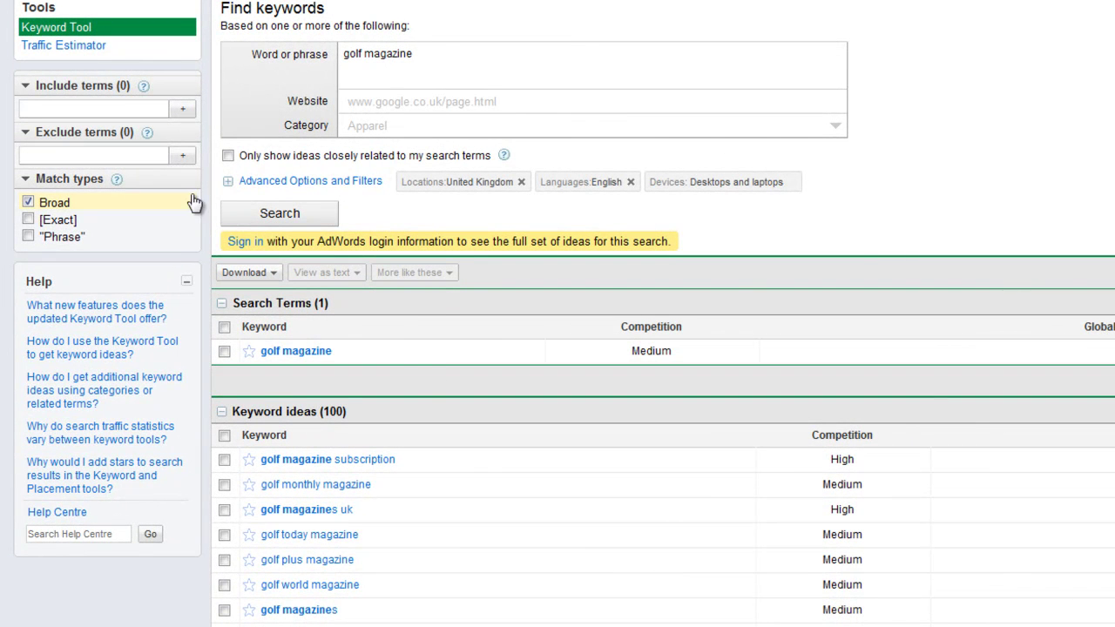
# Step: Disable the Broad match type and enable both Phrase and Exact for the "golf magazine" keyword ideas
pyautogui.click(29, 202)
pyautogui.click(29, 237)
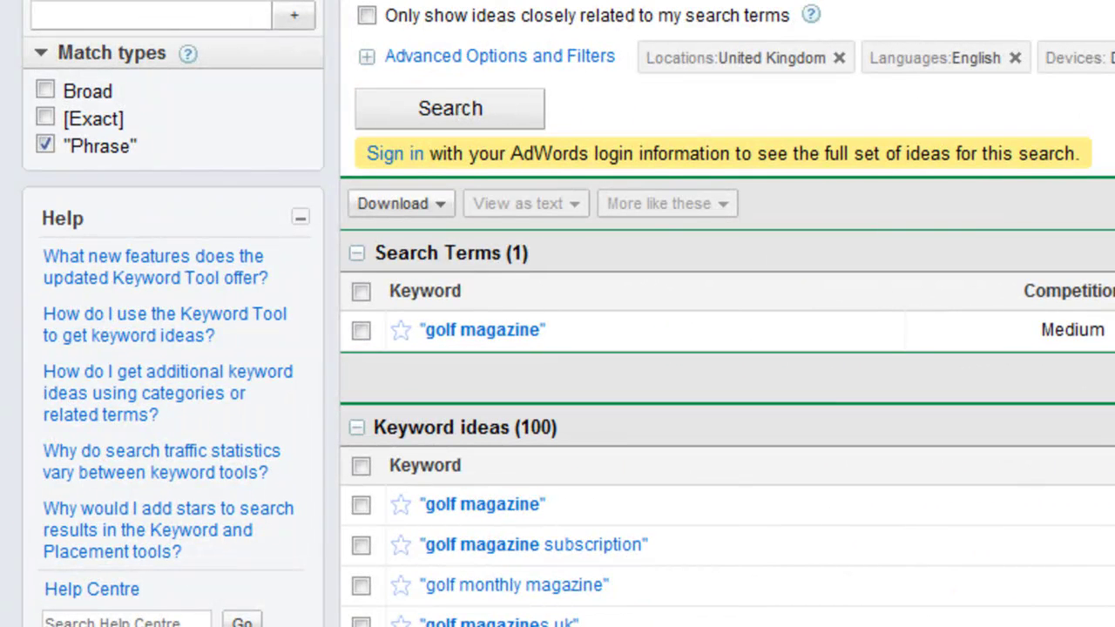
pyautogui.click(43, 120)
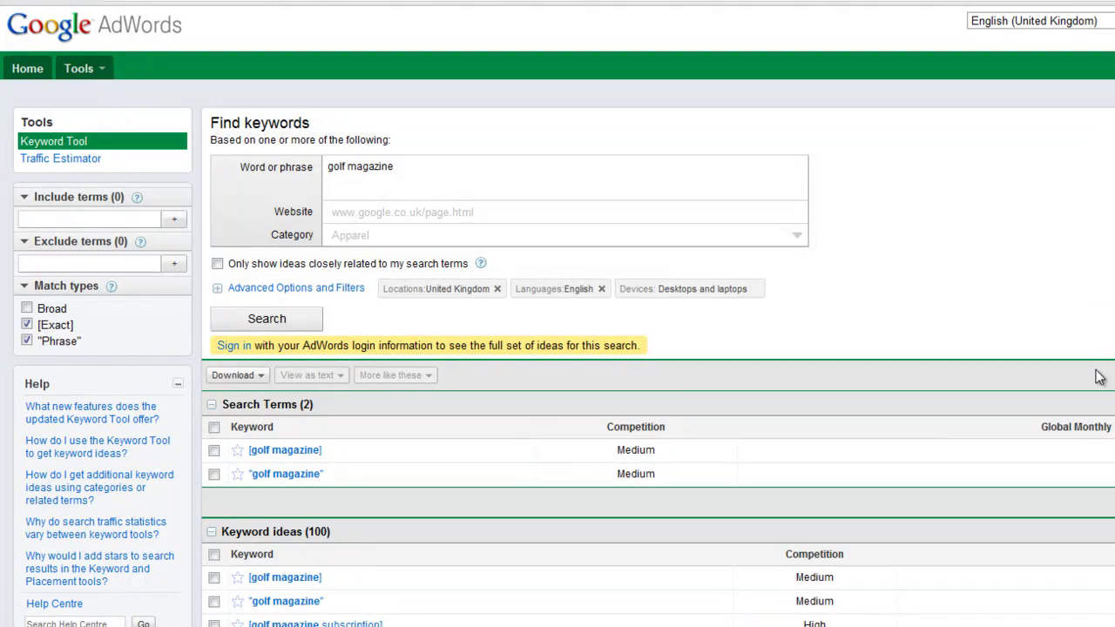
# Step: Review the combined keyword ideas, show Exact match alone, and switch the match type to Phrase only
pyautogui.scroll(-5, 1081, 315)
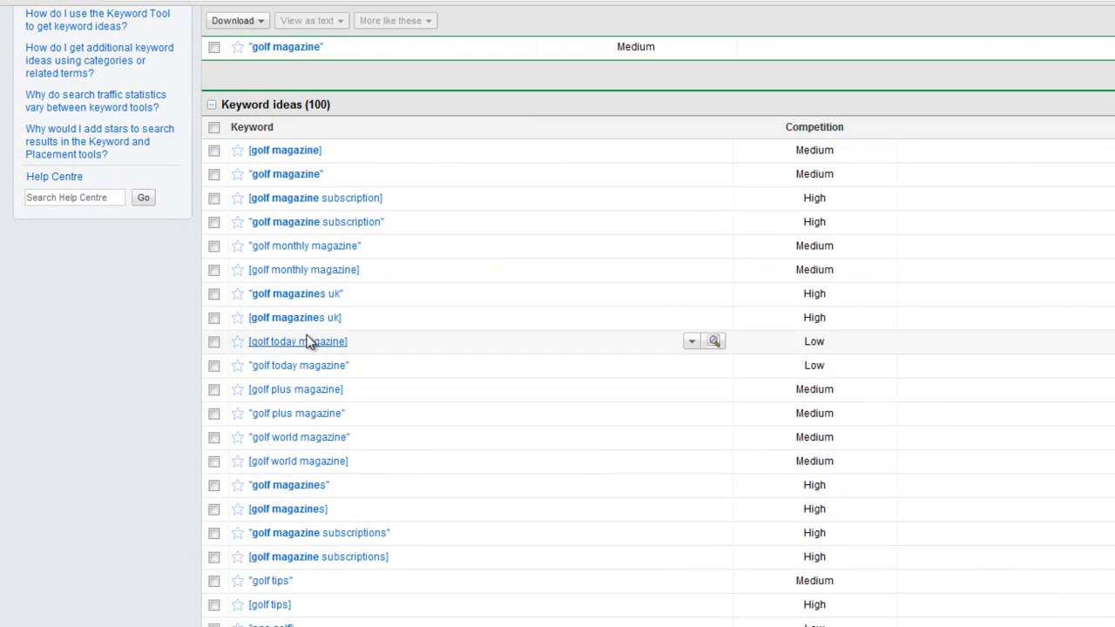
pyautogui.scroll(-7, 309, 331)
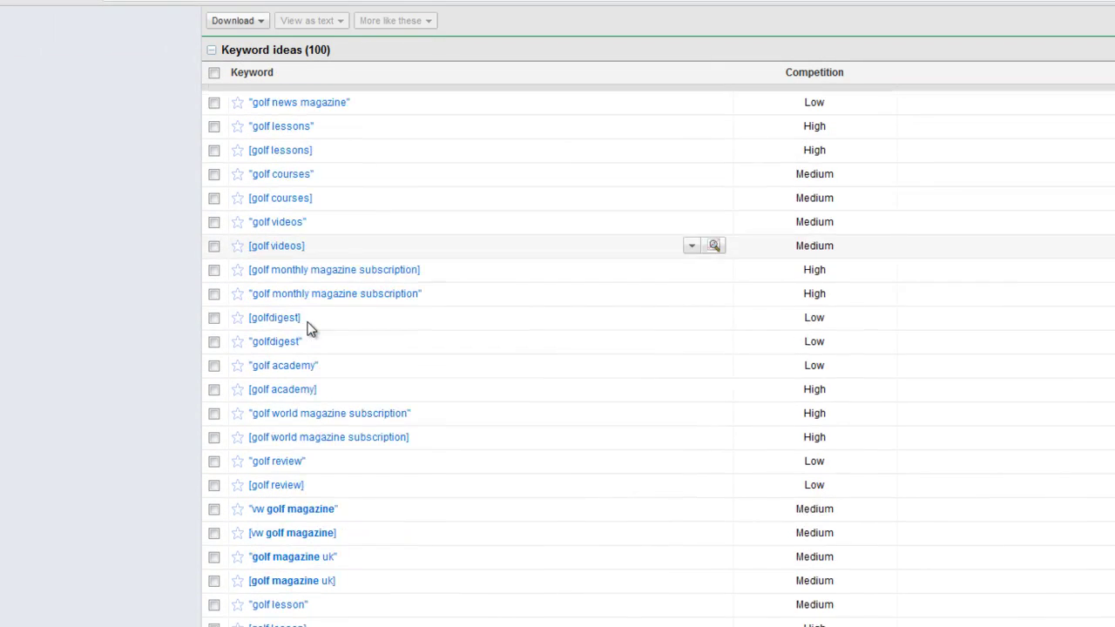
pyautogui.scroll(2, 333, 353)
pyautogui.scroll(10, 333, 353)
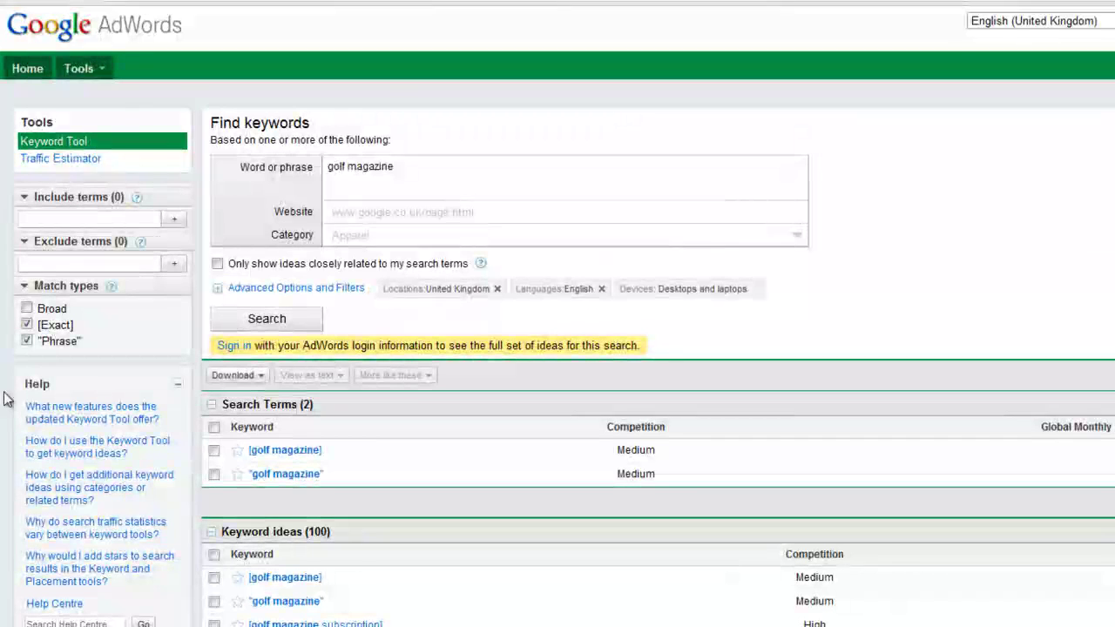
pyautogui.click(27, 342)
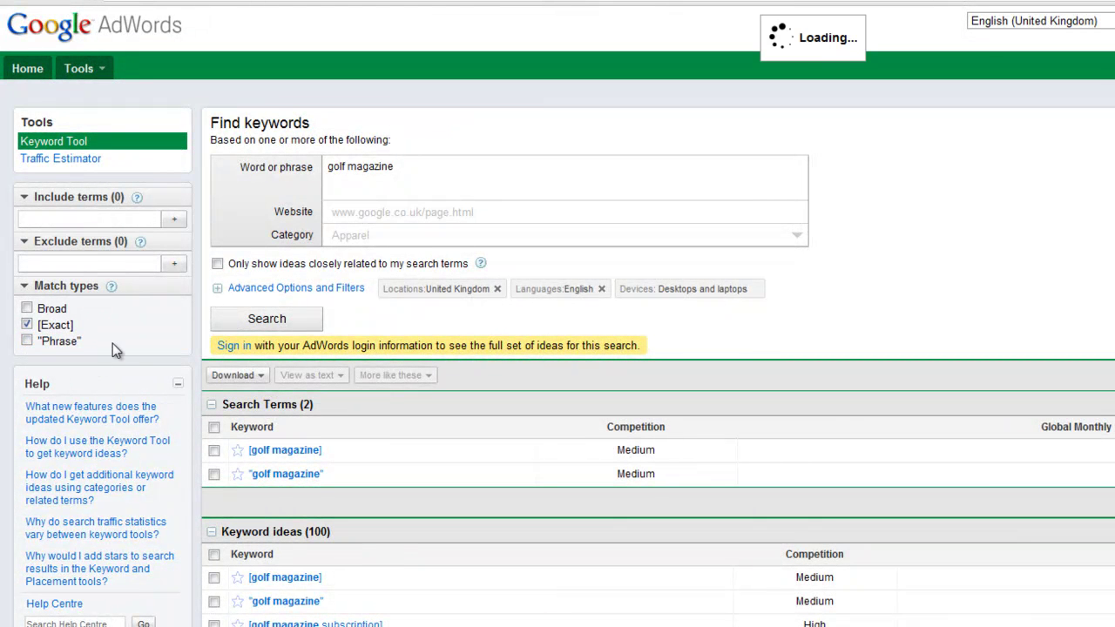
pyautogui.click(27, 325)
pyautogui.click(27, 341)
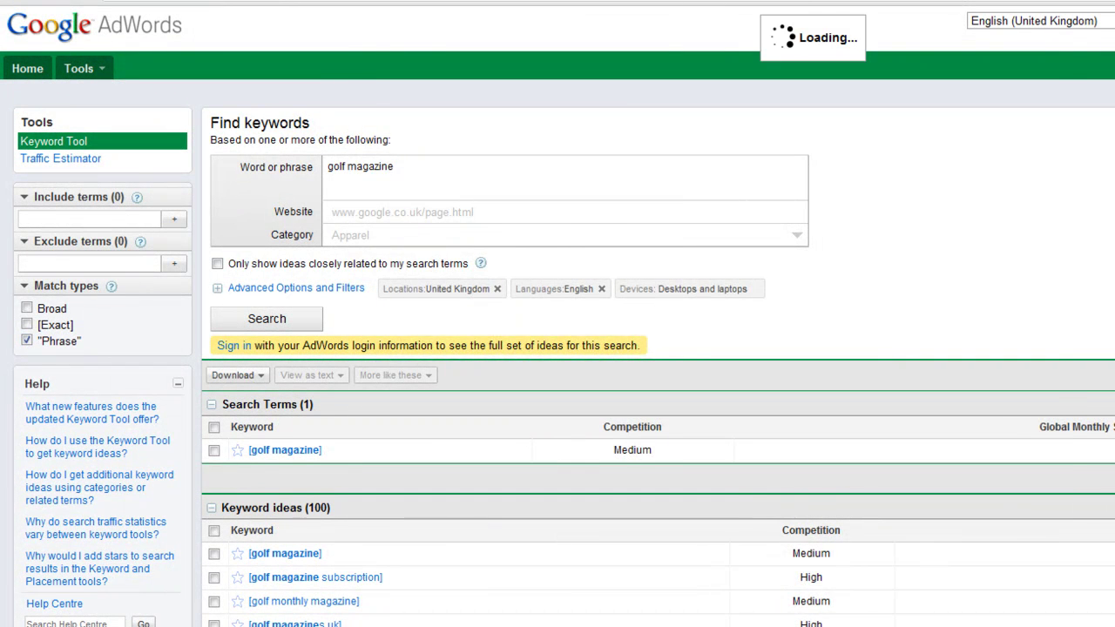
# Step: Switch to the Word document and copy the heading text "learning to fly"
pyautogui.hotkey('alt', 'Tab')
pyautogui.moveTo(1049, 305); pyautogui.dragTo(1048, 262)
pyautogui.moveTo(616, 260); pyautogui.dragTo(424, 267)
pyautogui.hotkey('ctrl', 'c')
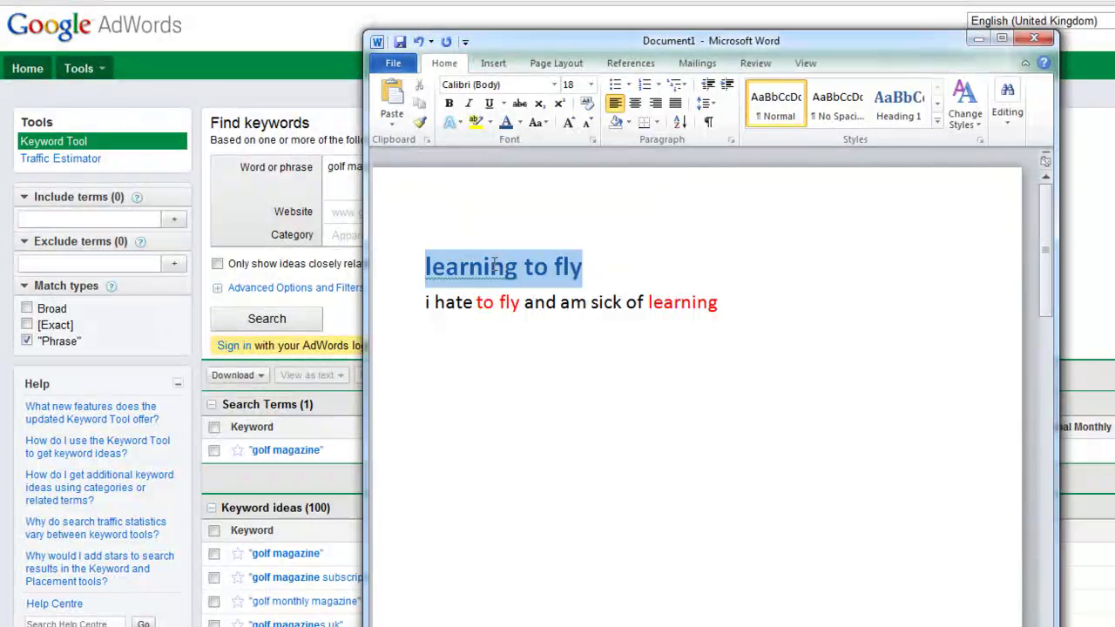
# Step: Return to the AdWords Keyword Tool, replace the search phrase with the copied "learning to fly" and find its keyword ideas
pyautogui.click(978, 38)
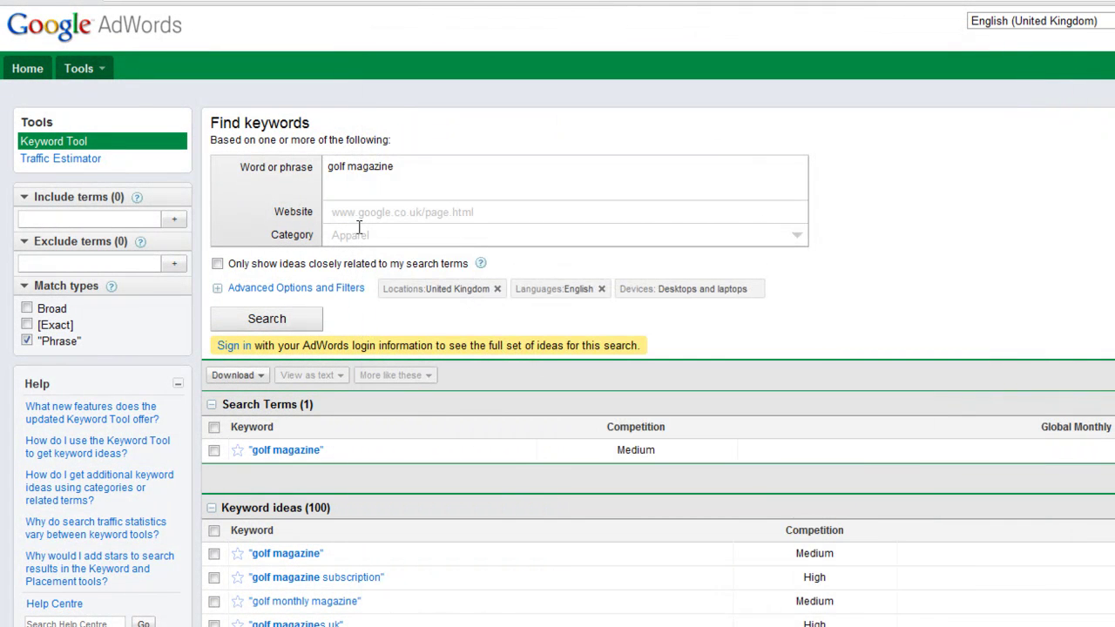
pyautogui.moveTo(405, 167); pyautogui.dragTo(233, 173)
pyautogui.hotkey('ctrl', 'v')
pyautogui.click(263, 322)
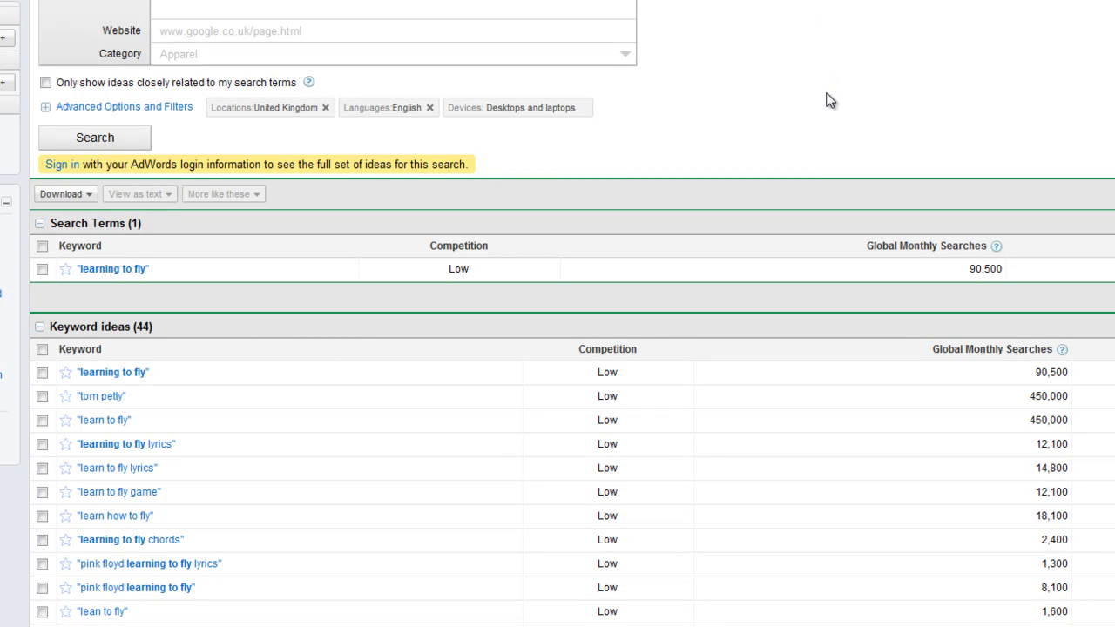
# Step: Examine the Phrase match ideas for "learning to fly" and the search term's global and local monthly searches
pyautogui.scroll(-2, 810, 167)
pyautogui.scroll(-3, 911, 94)
pyautogui.scroll(-1, 871, 102)
pyautogui.scroll(1, 846, 114)
pyautogui.scroll(2, 846, 114)
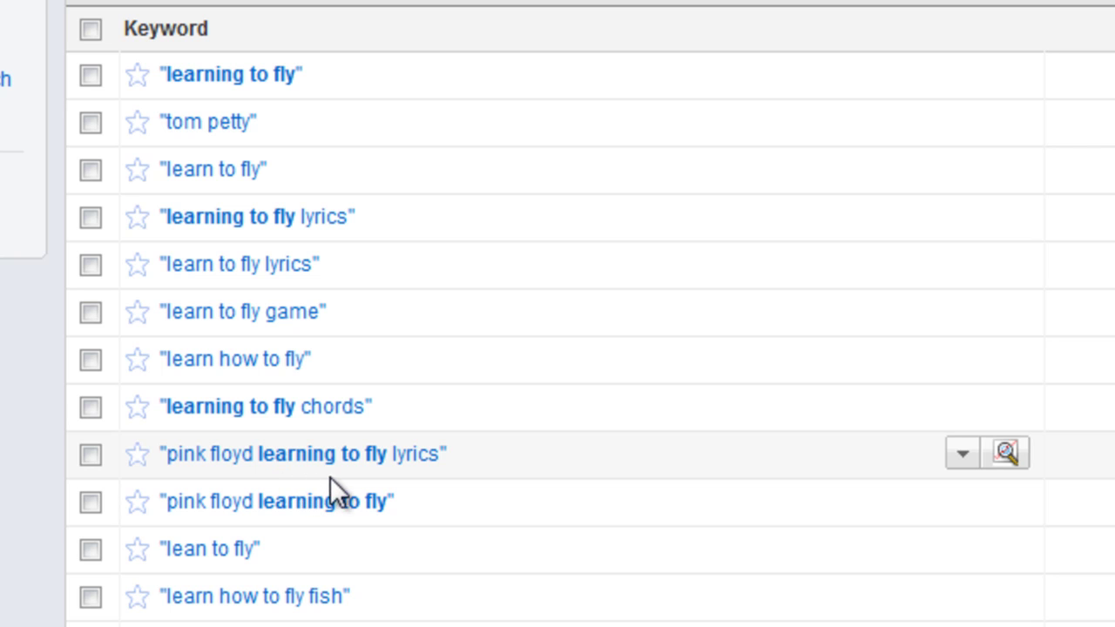
pyautogui.scroll(-4, 413, 485)
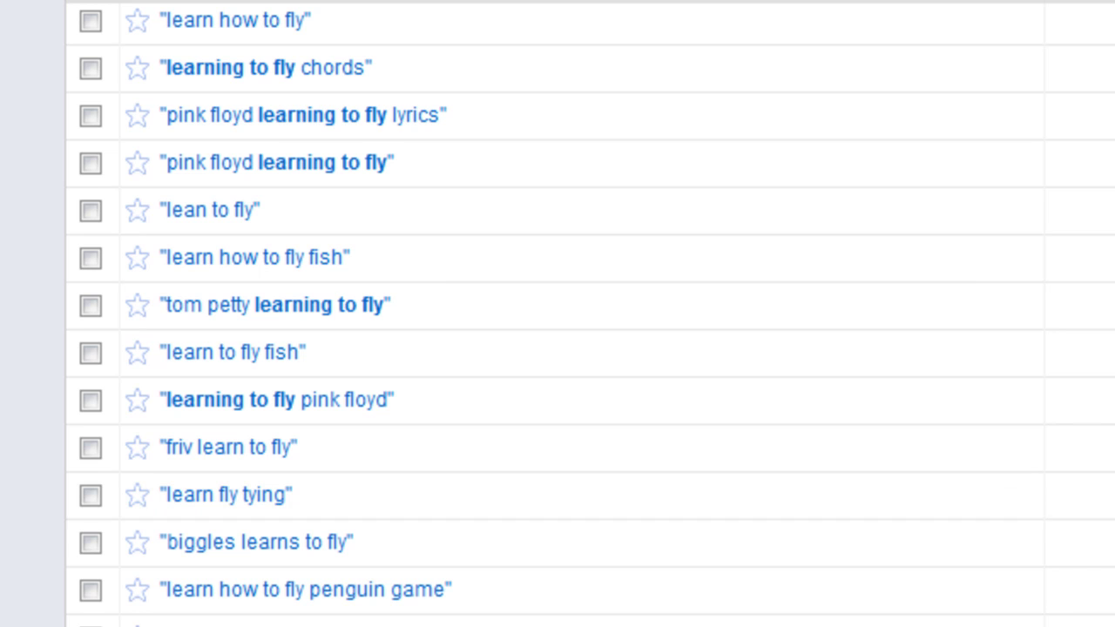
pyautogui.scroll(8, 557, 314)
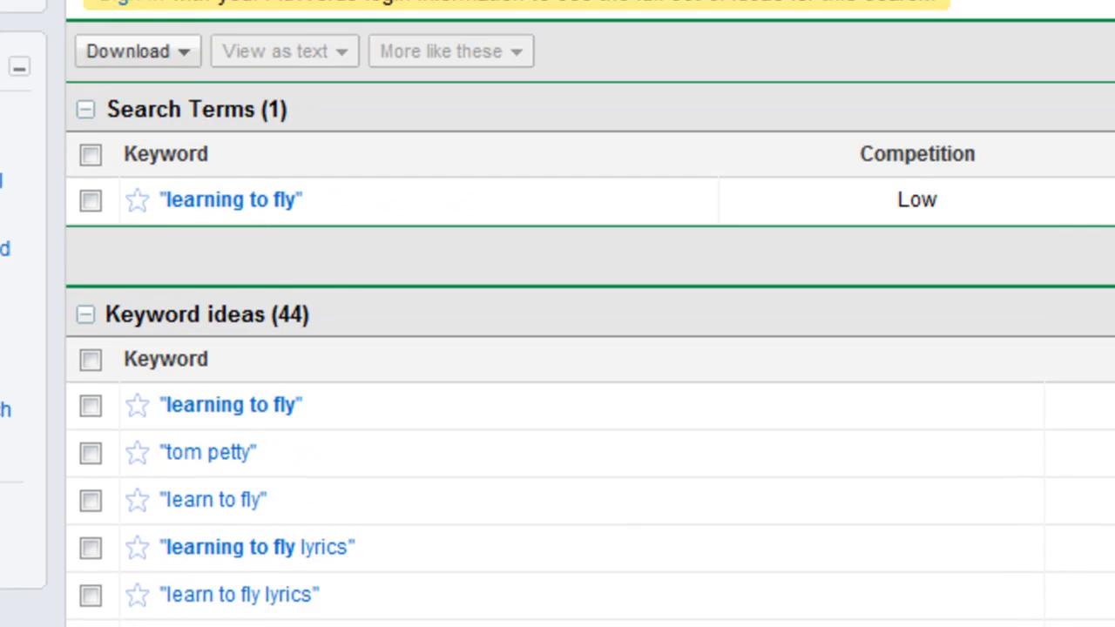
pyautogui.scroll(3, 557, 313)
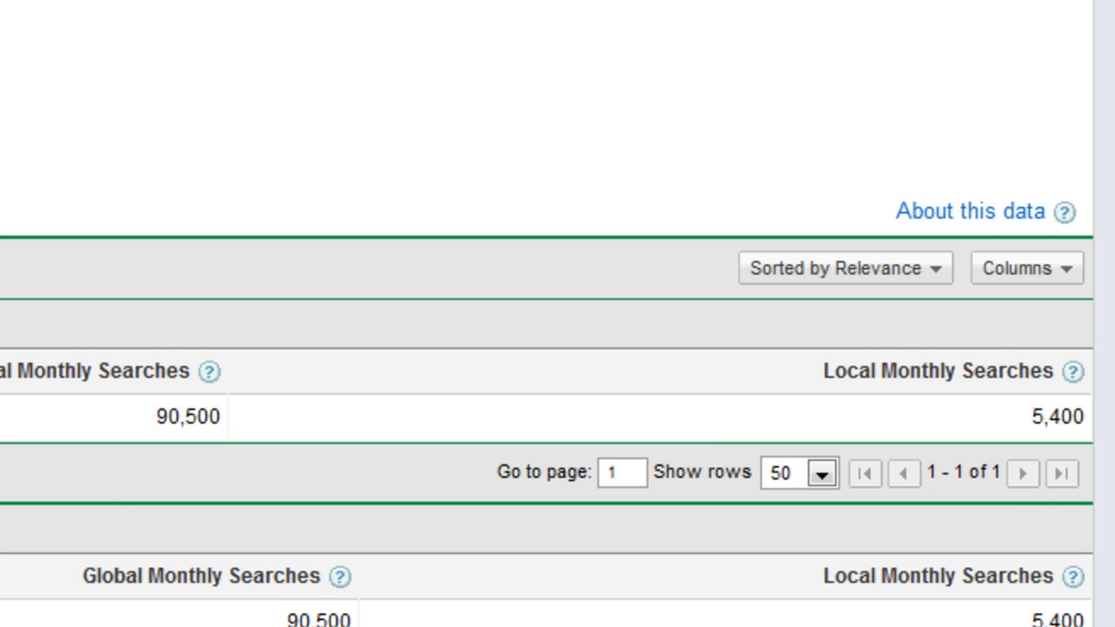
# Step: Review the whole "learning to fly" idea list to its end, checking which phrases contain the search words and their competition
pyautogui.scroll(-3, 1104, 344)
pyautogui.scroll(-6, 1104, 517)
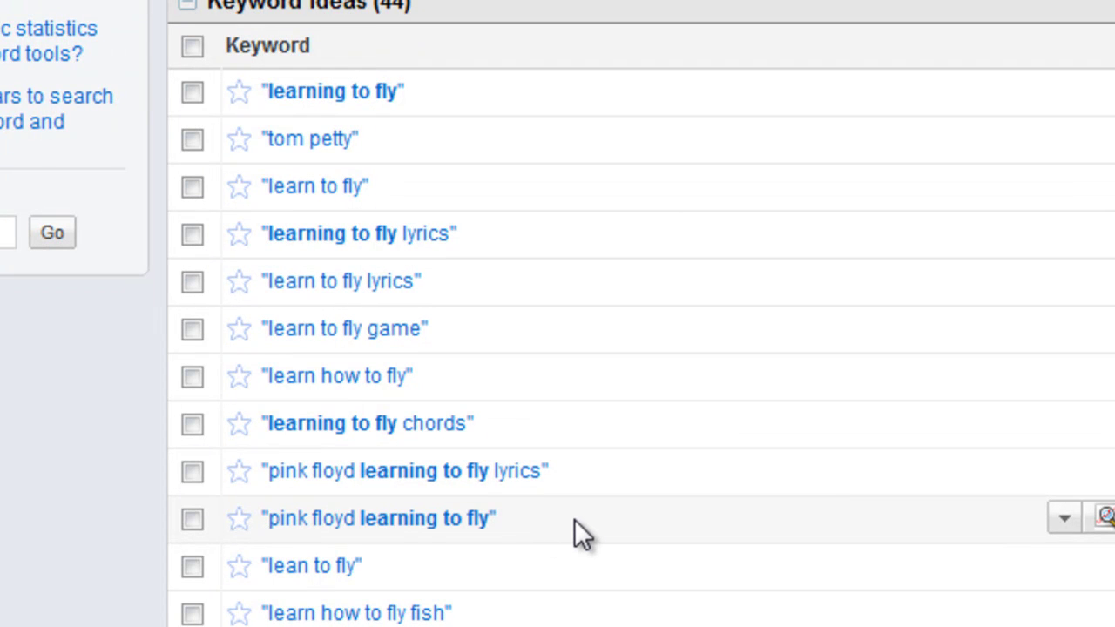
pyautogui.scroll(-4, 573, 521)
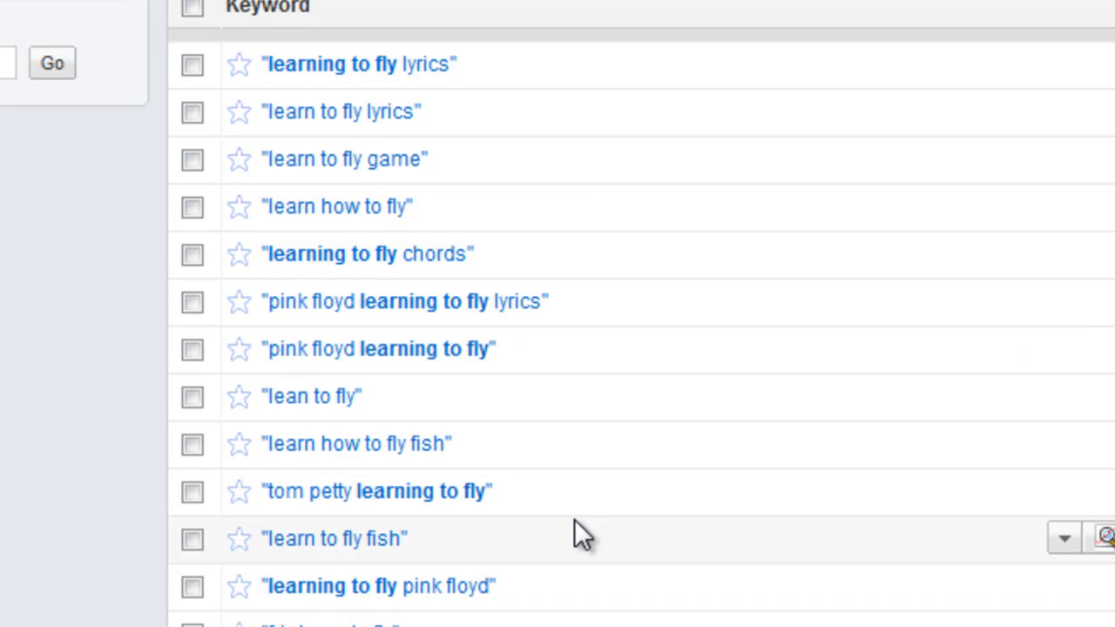
pyautogui.scroll(-4, 583, 519)
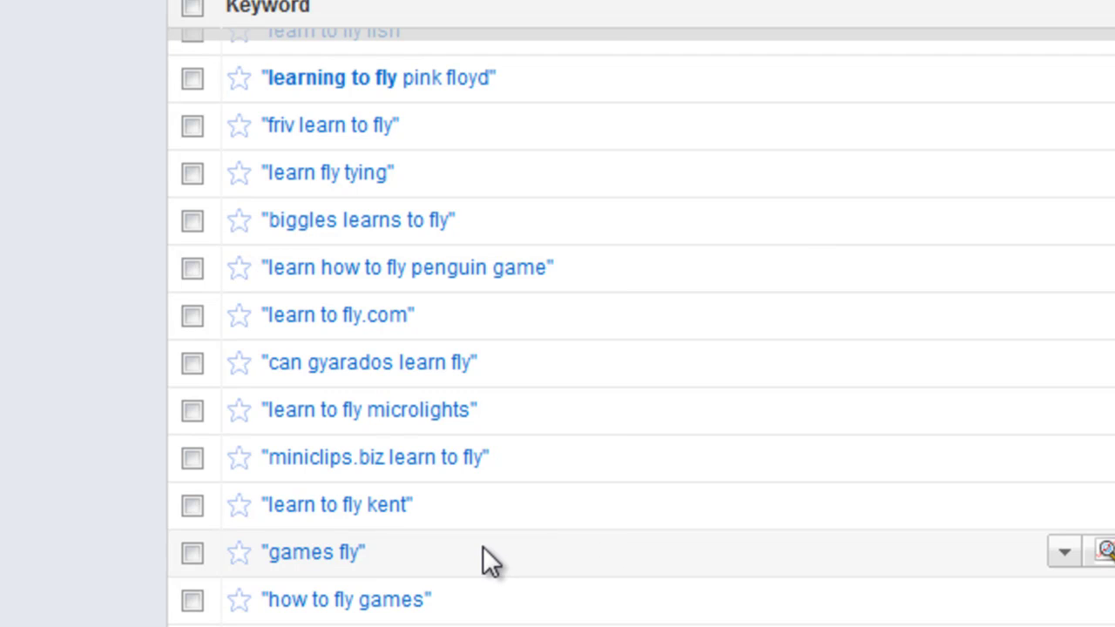
pyautogui.scroll(7, 561, 523)
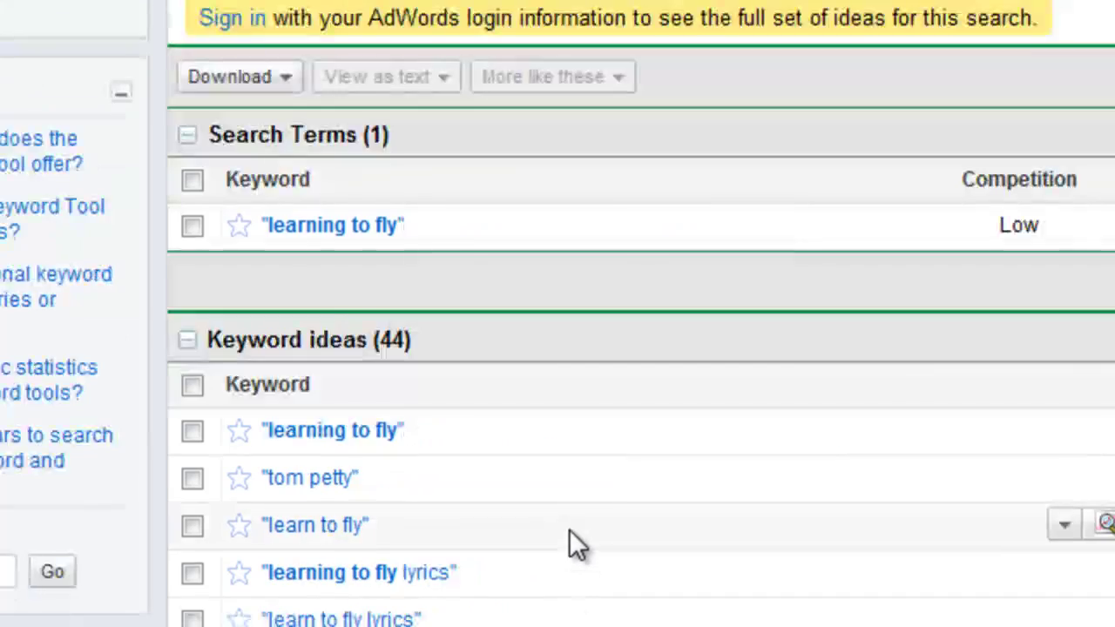
pyautogui.scroll(-4, 566, 531)
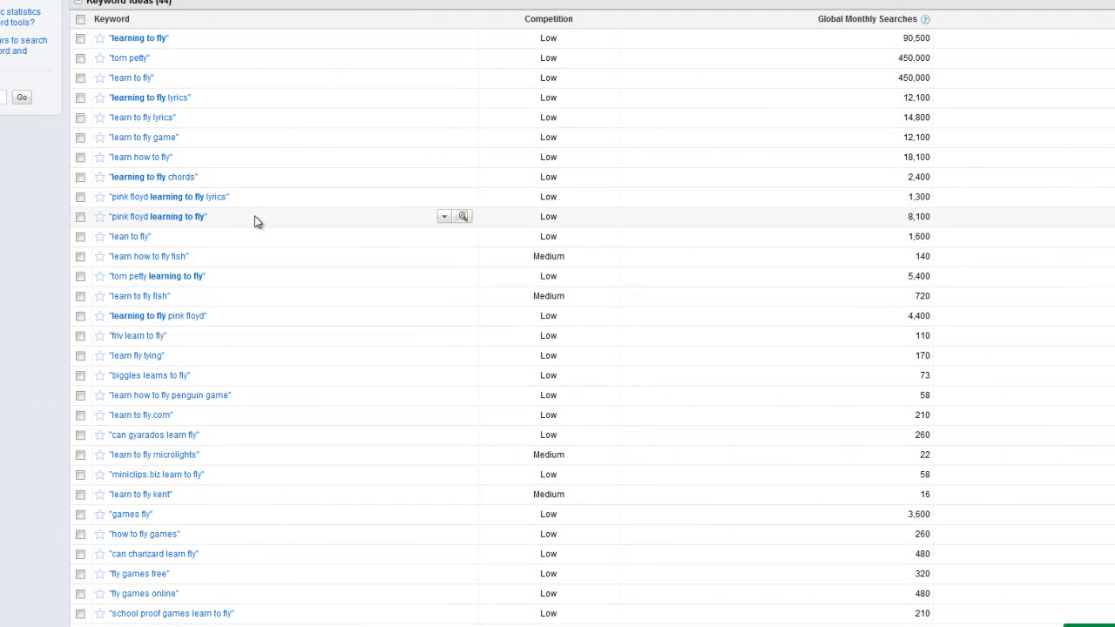
pyautogui.scroll(-2, 255, 221)
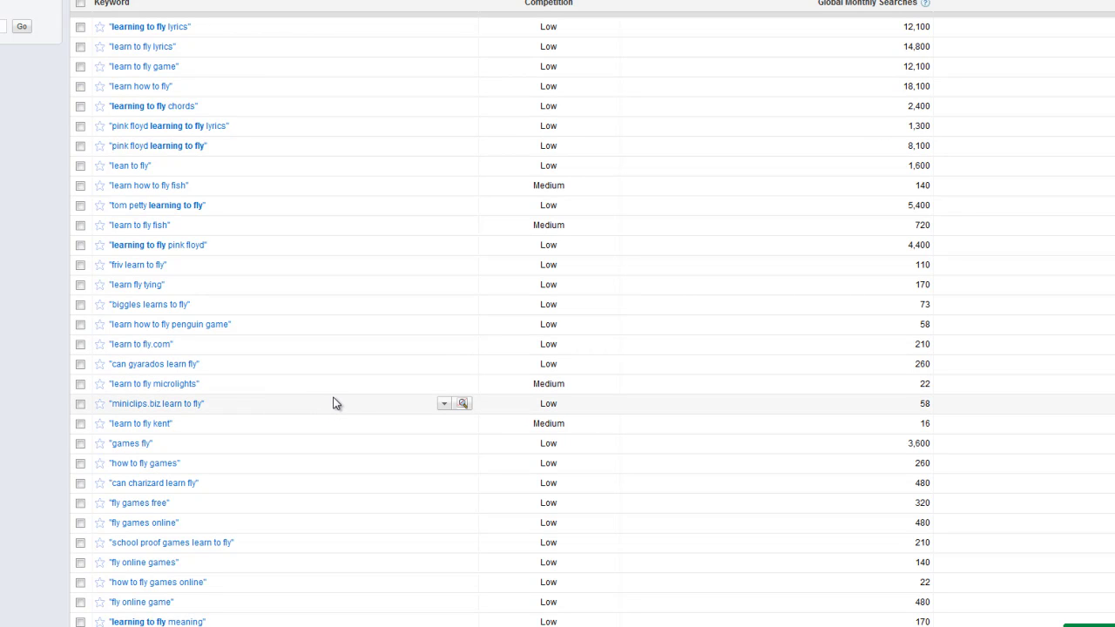
pyautogui.scroll(-3, 10, 391)
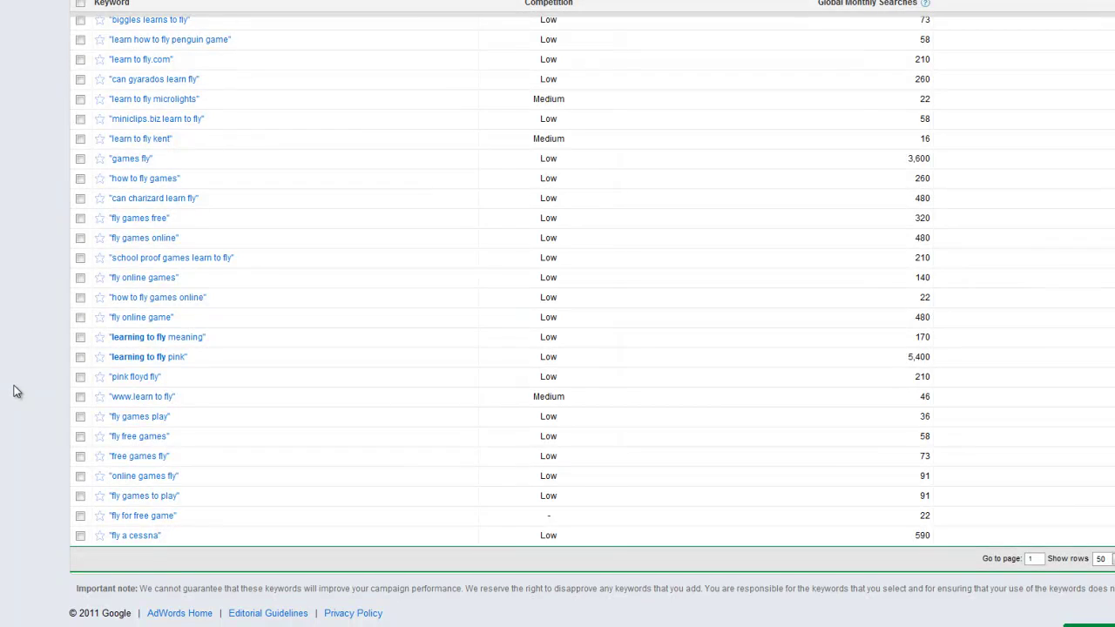
pyautogui.scroll(8, 385, 383)
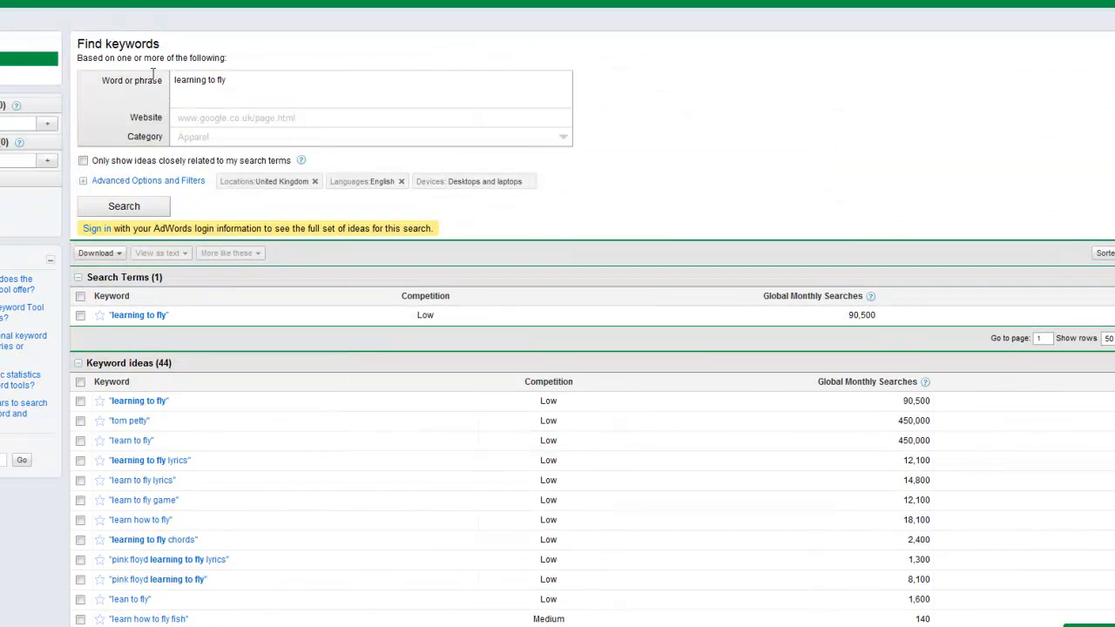
# Step: Replace the search phrase with "lean to fly" and find its keyword ideas
pyautogui.moveTo(236, 89); pyautogui.dragTo(72, 85)
pyautogui.write('learn to fly')
pyautogui.click(161, 207)
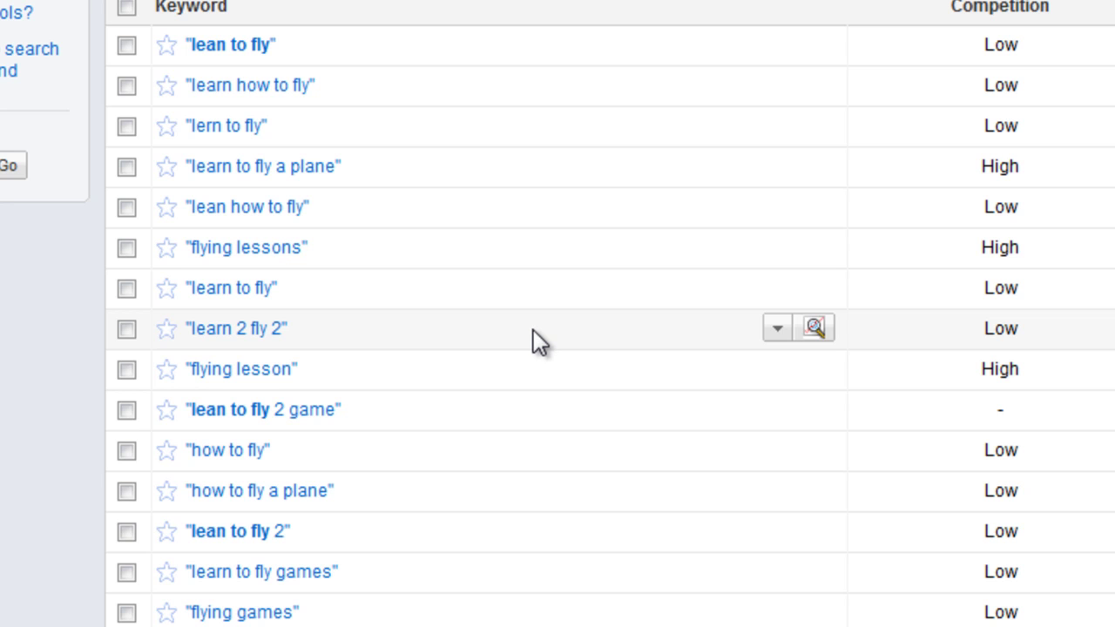
# Step: Review the "lean to fly" keyword ideas, comparing related phrases by competition and by global and local monthly searches
pyautogui.scroll(-3, 535, 336)
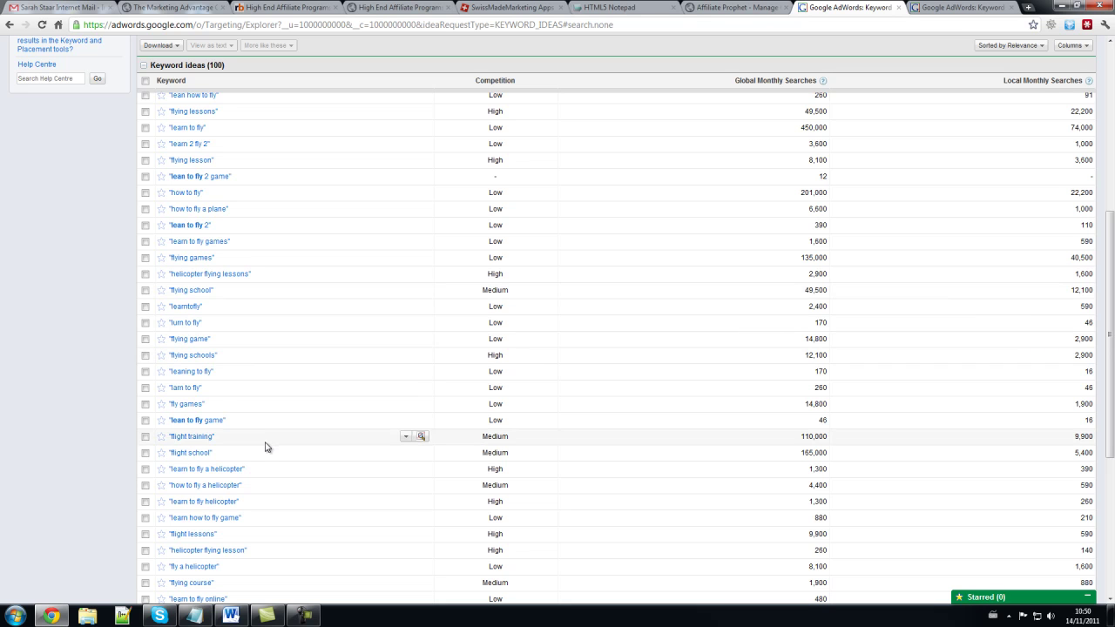
pyautogui.scroll(-3, 270, 433)
pyautogui.scroll(-3, 272, 432)
pyautogui.scroll(8, 273, 428)
pyautogui.scroll(5, 274, 424)
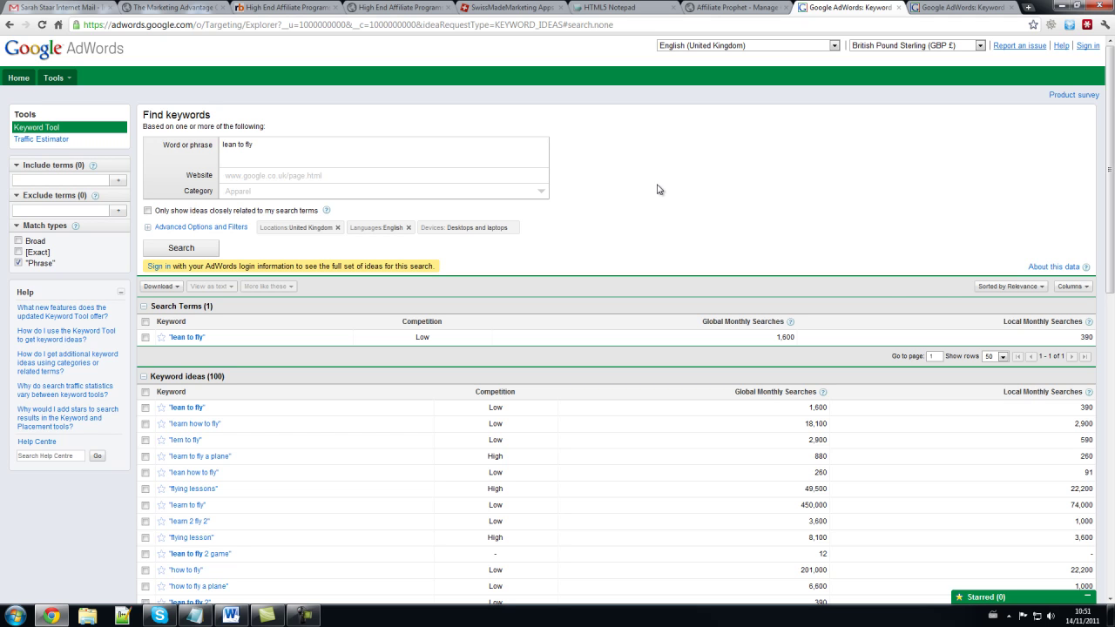
pyautogui.scroll(-5, 660, 186)
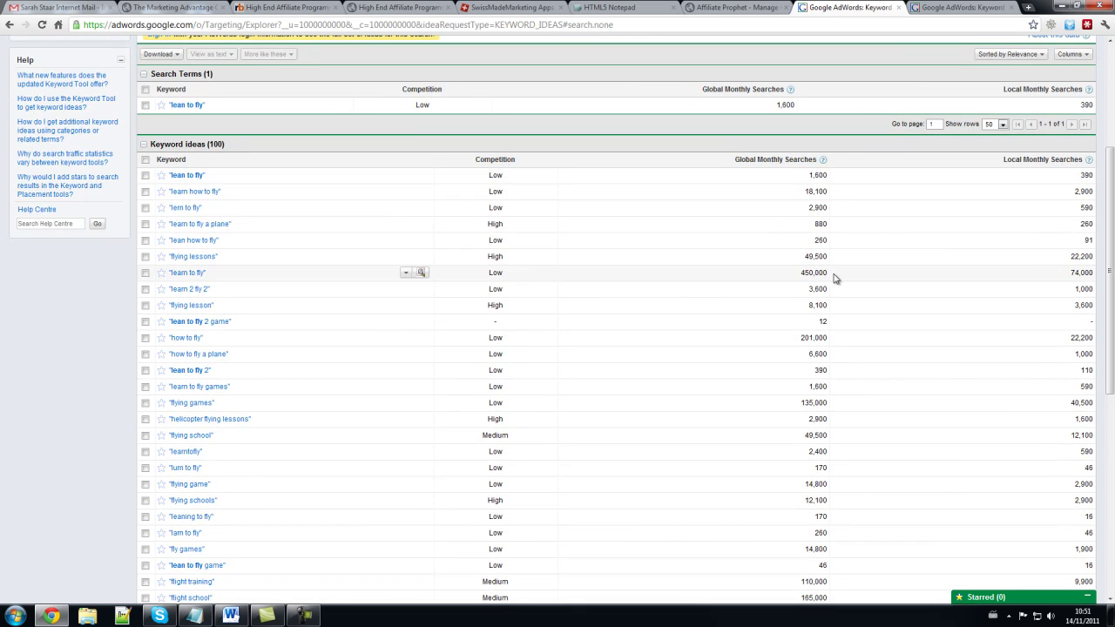
pyautogui.scroll(4, 736, 166)
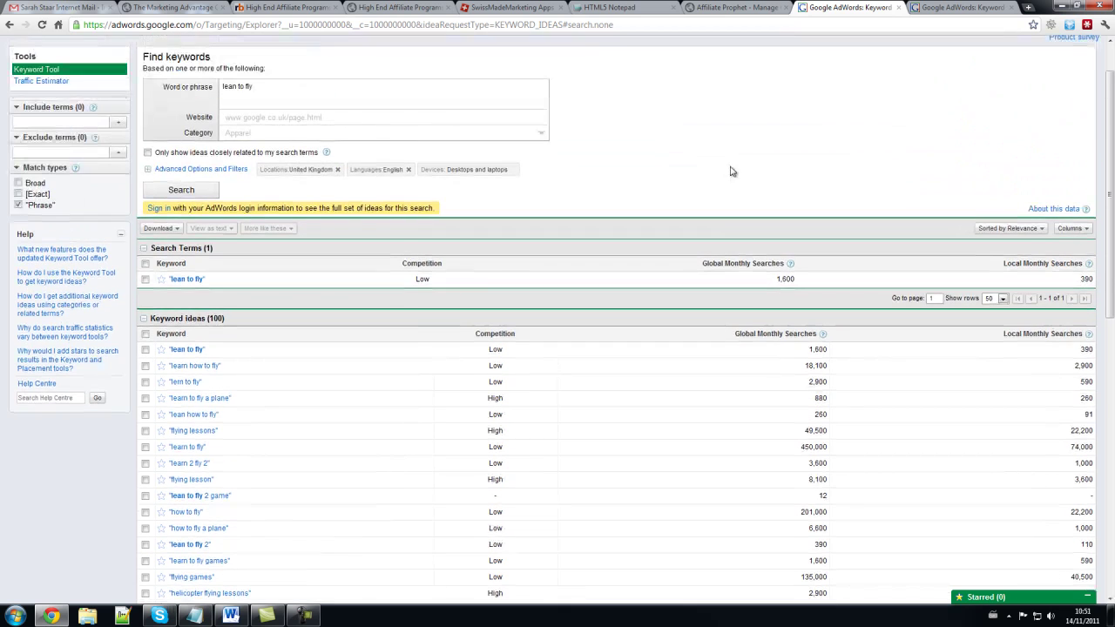